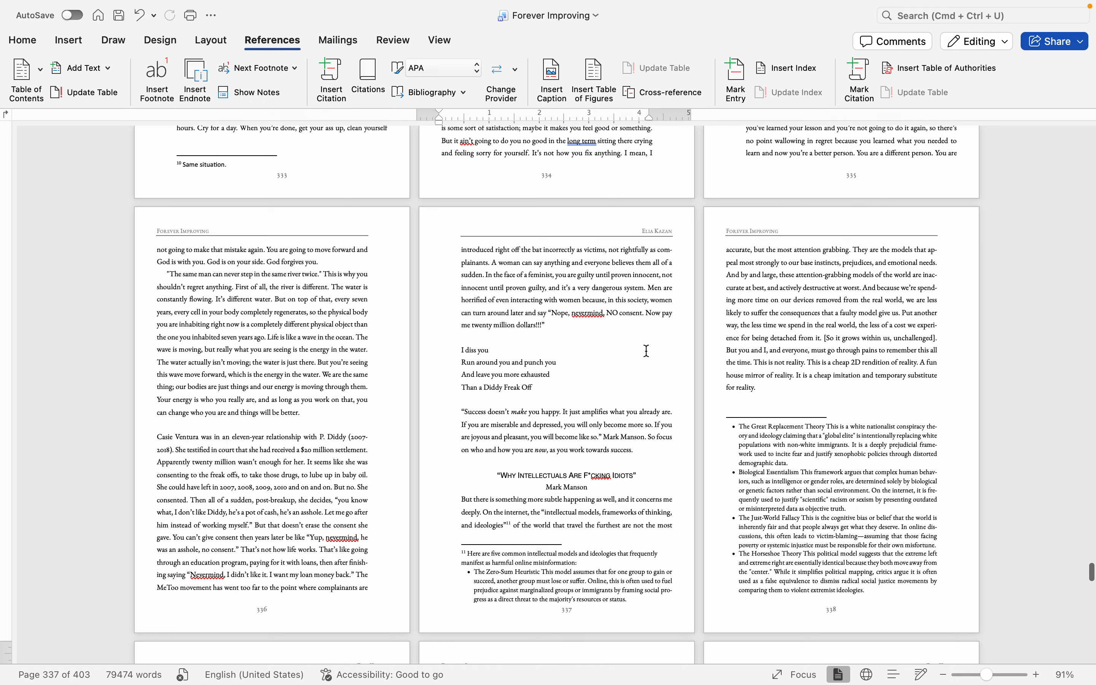
Step: Look through the manuscript from its middle to the last page and back to the opening pages
left_click(566, 340)
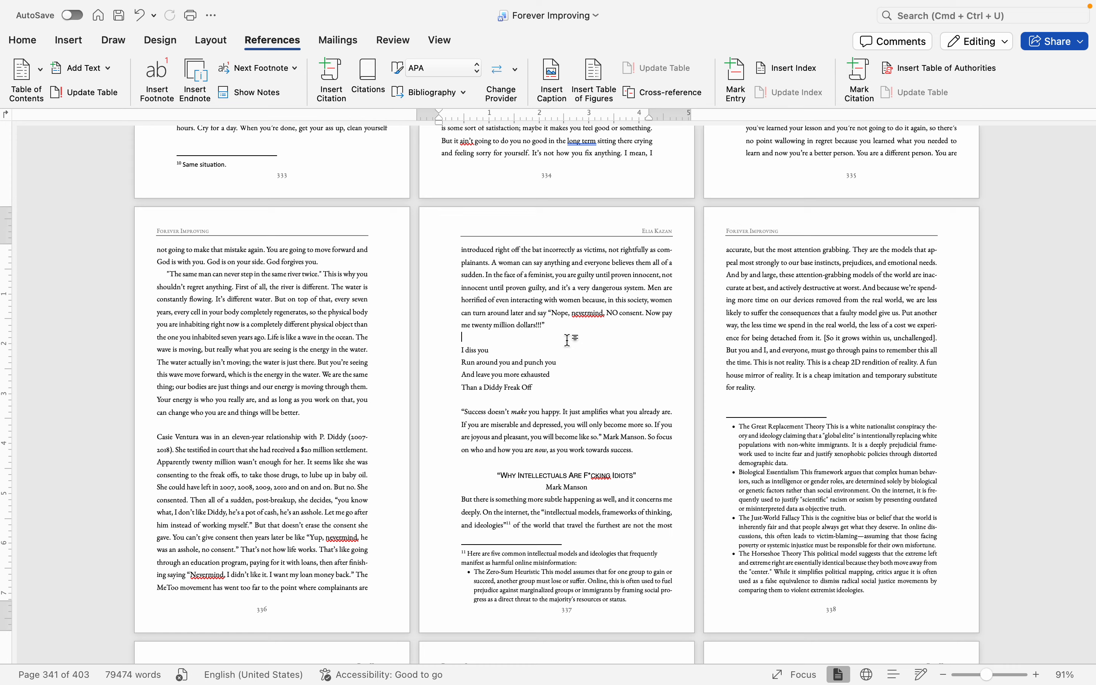
scroll(567, 340, "down", 5)
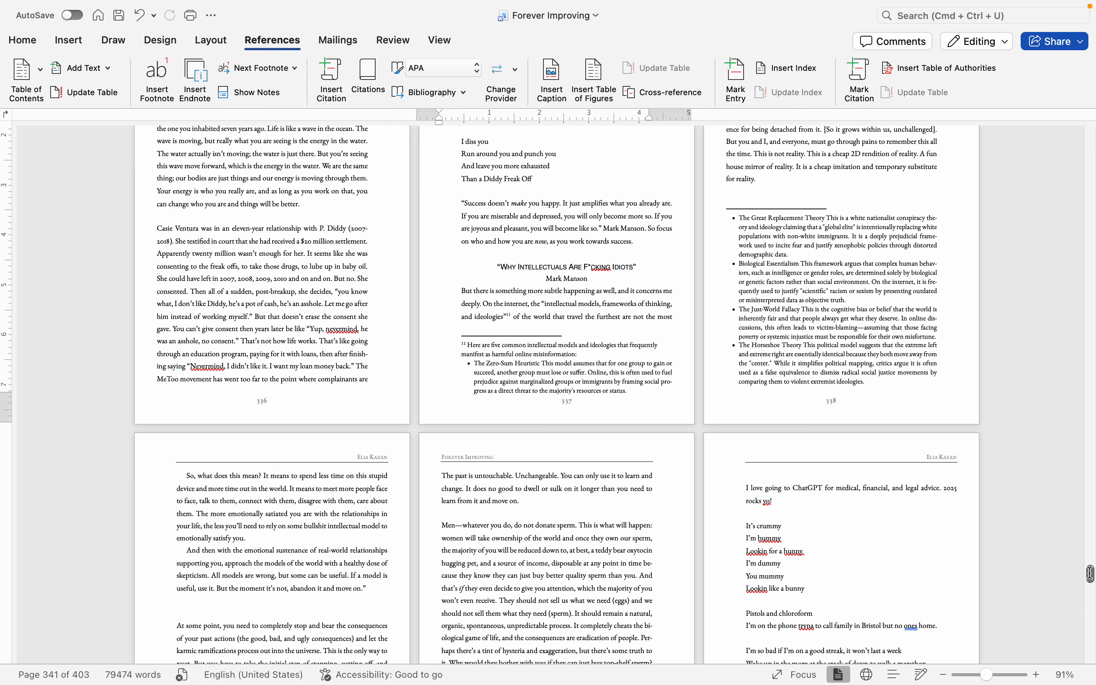
left_click_drag(1090, 574, 1090, 670)
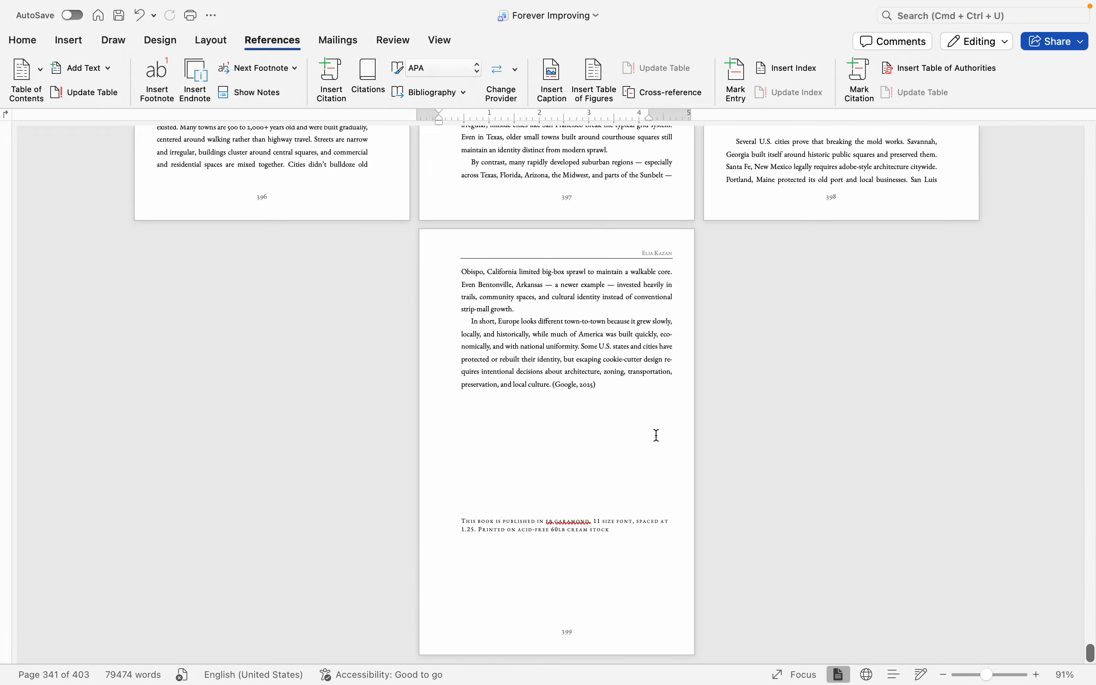
scroll(636, 415, "up", 15)
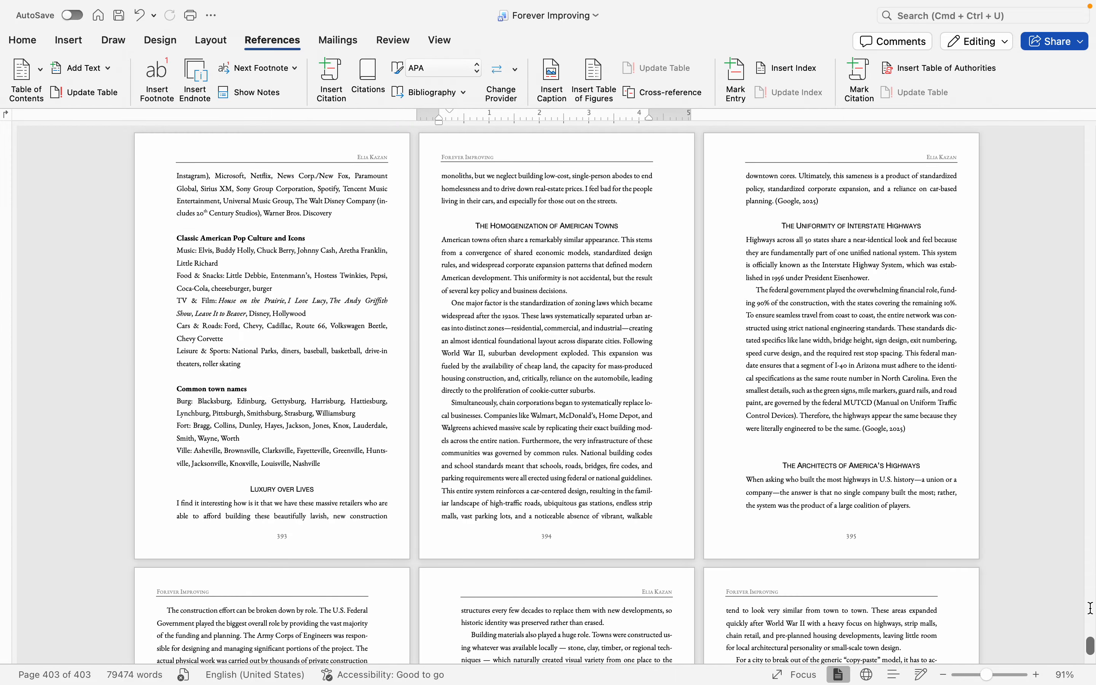
left_click_drag(1090, 643, 1089, 185)
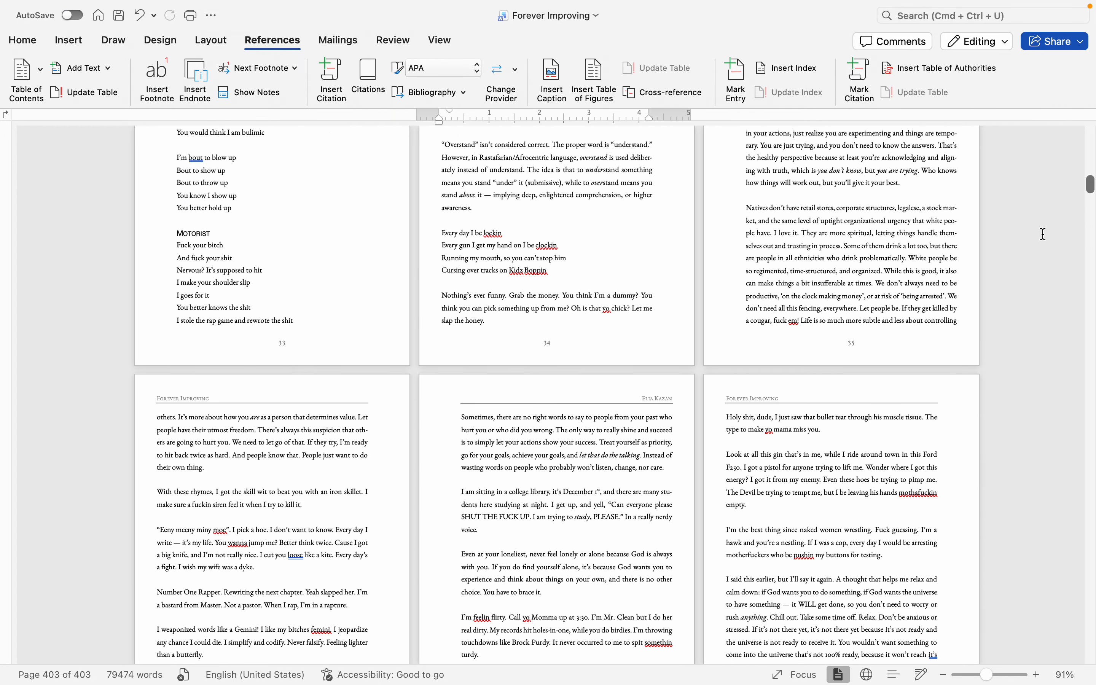
scroll(1043, 234, "up", 20)
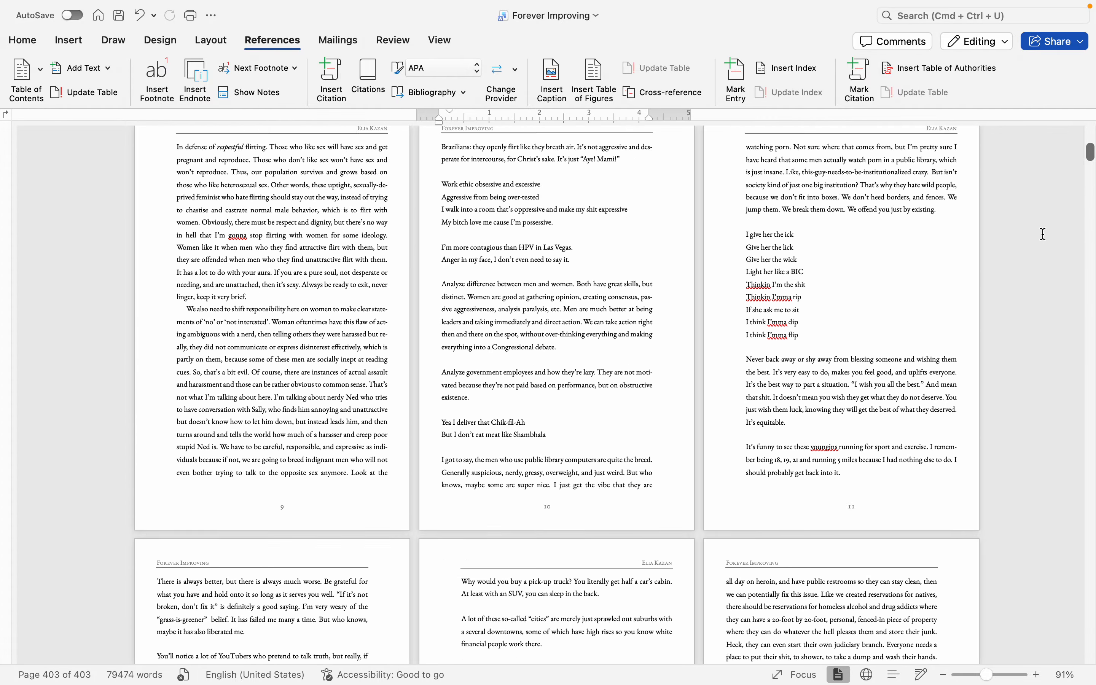
scroll(1044, 234, "up", 20)
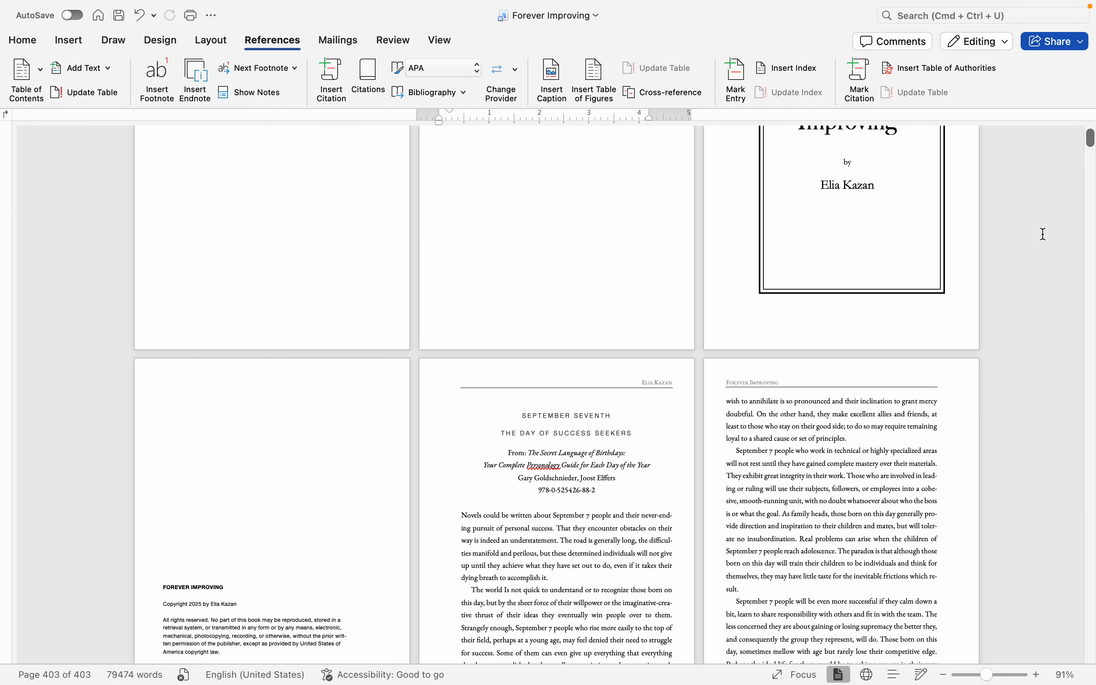
scroll(1043, 234, "down", 5)
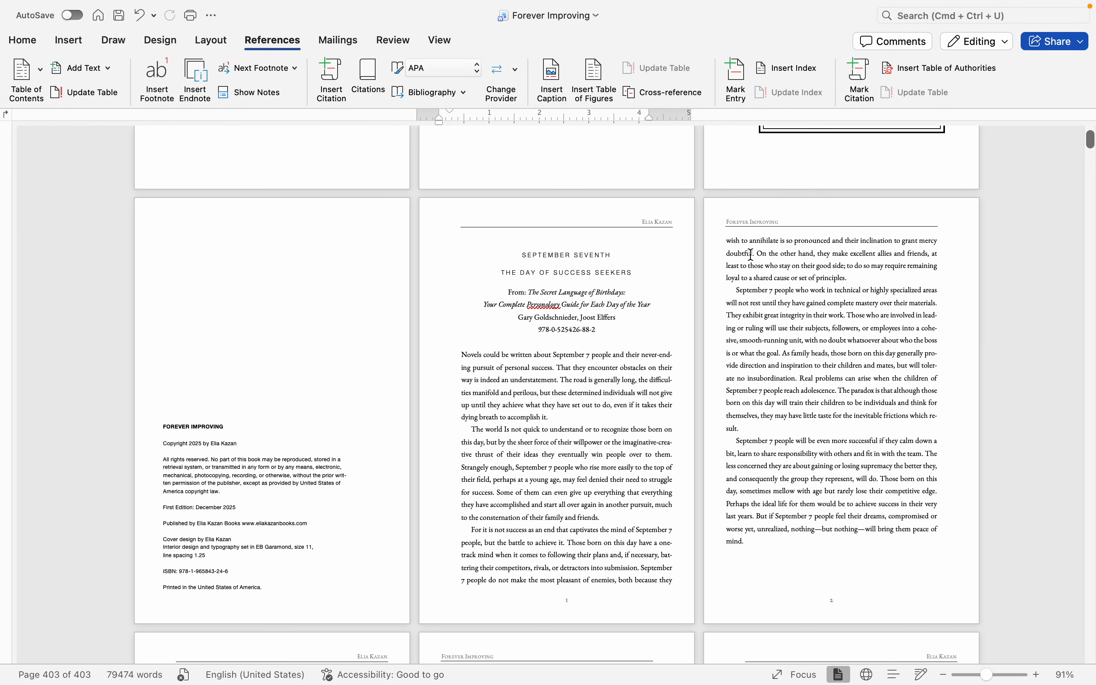
Step: Select everything from the "September Seventh" heading to the document's end, add space before the paragraphs, and remove it again to even out the spacing
left_click(519, 255)
key("super+shift+End")
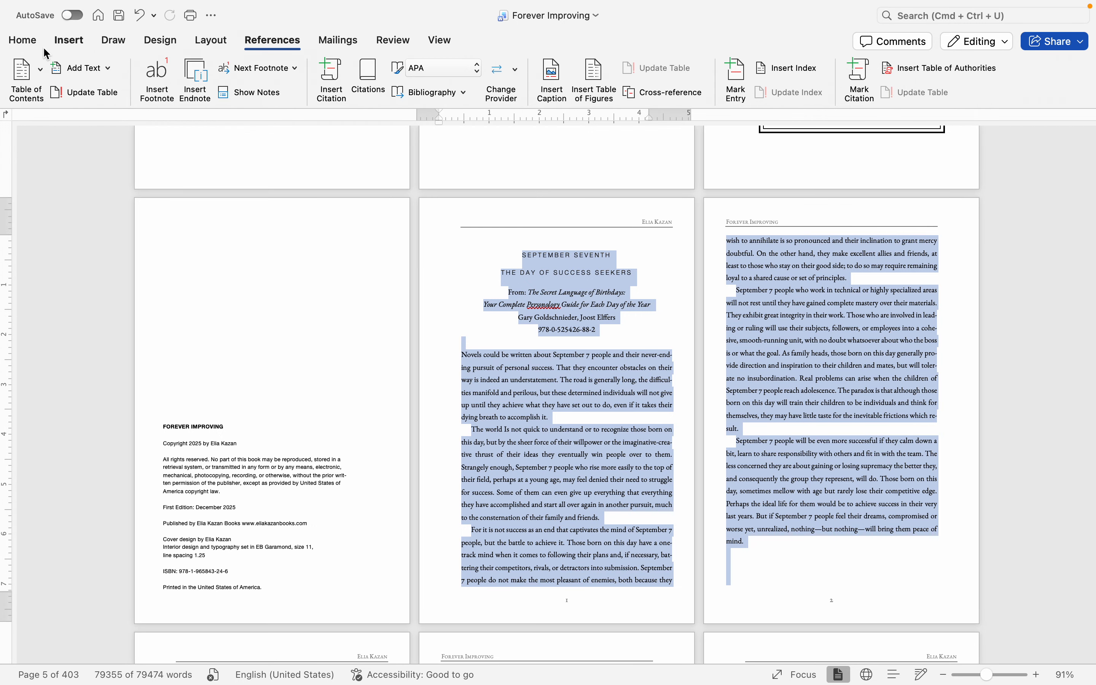
left_click(23, 40)
left_click(429, 92)
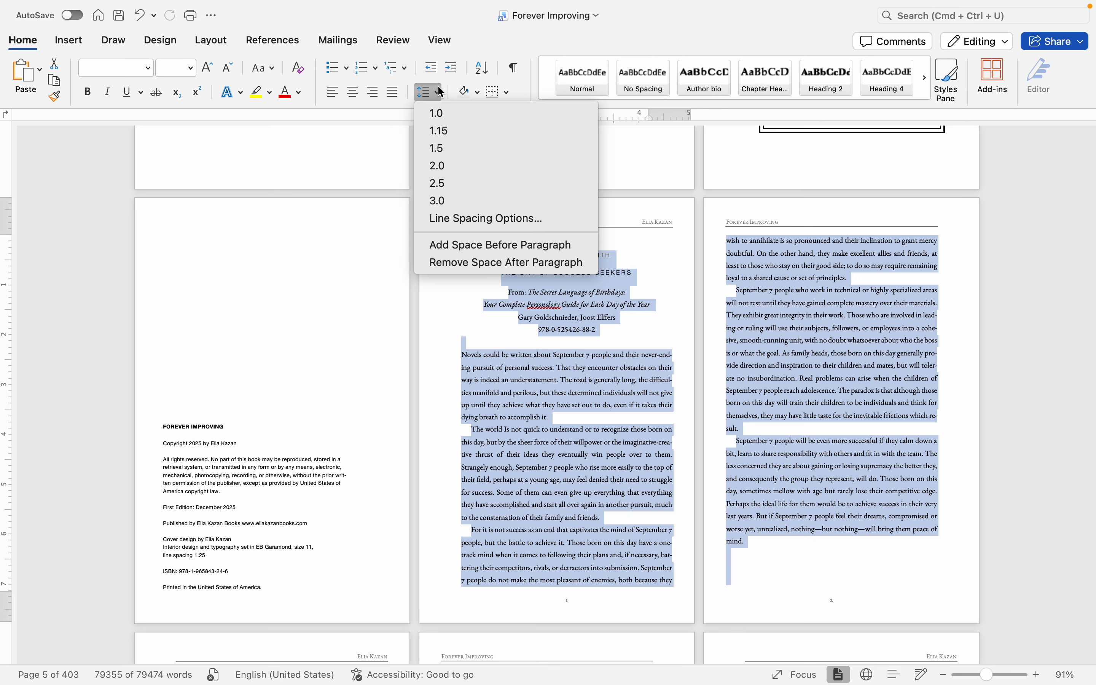
left_click(460, 250)
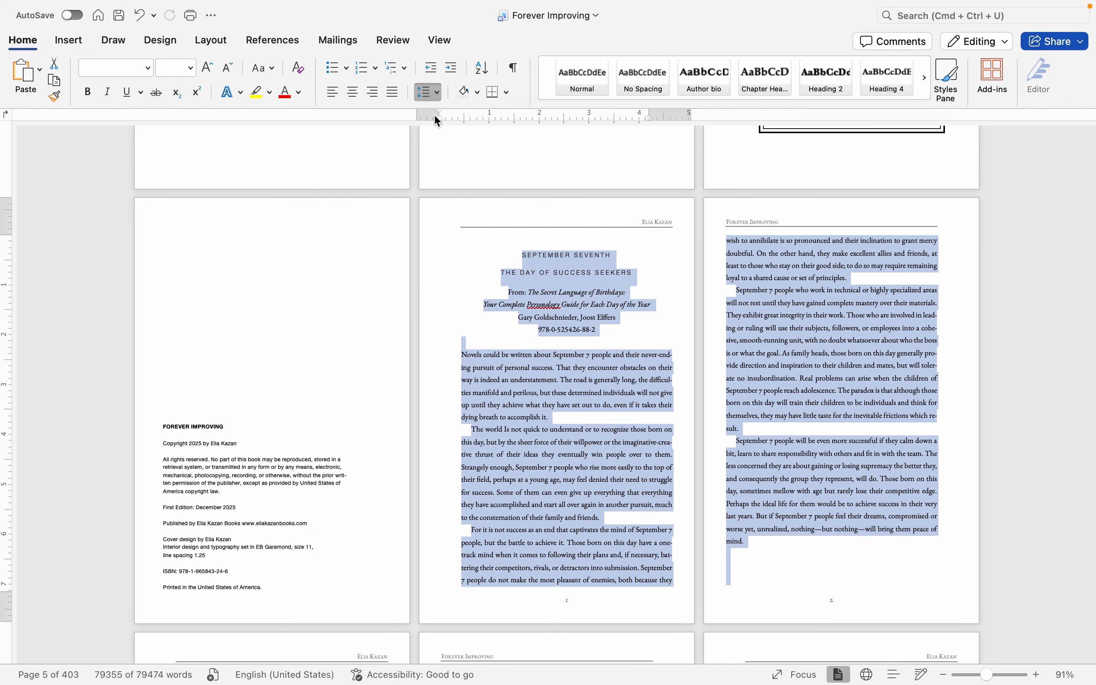
left_click(429, 97)
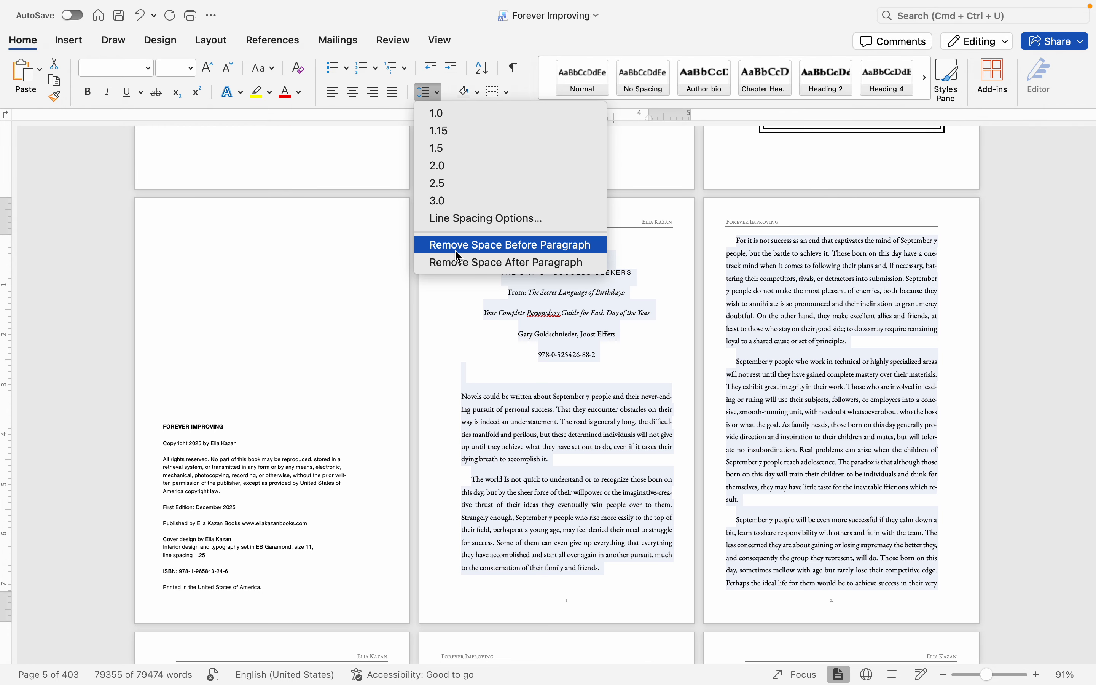
left_click(460, 254)
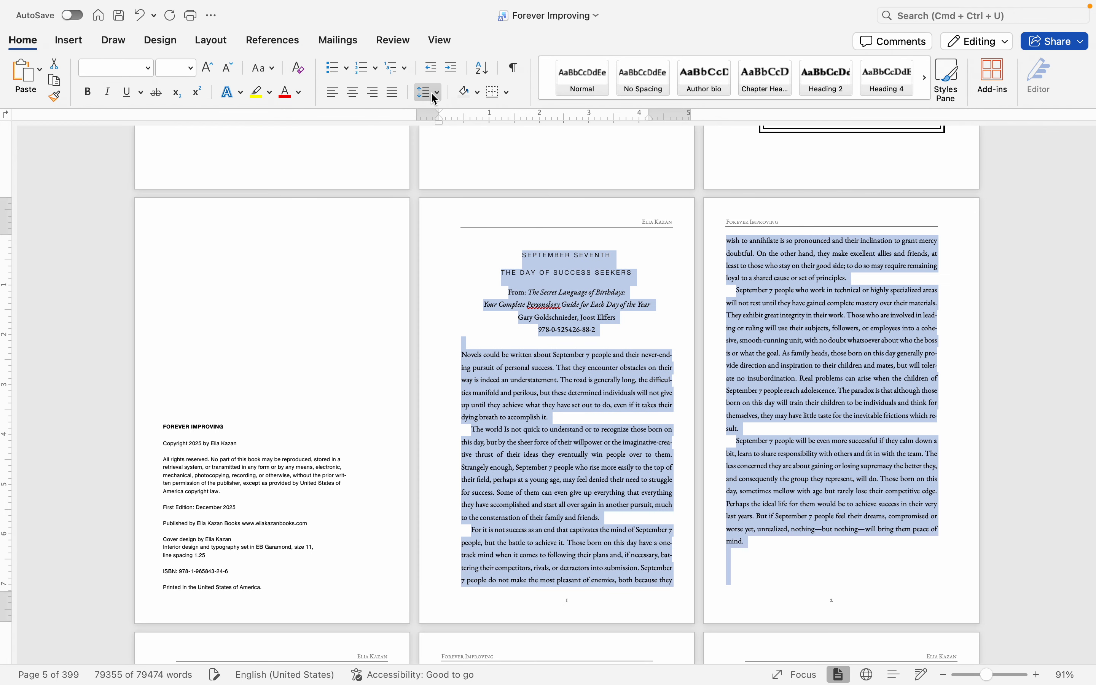
Step: Remove the space after all selected paragraphs and clear the selection
left_click(434, 97)
left_click(458, 263)
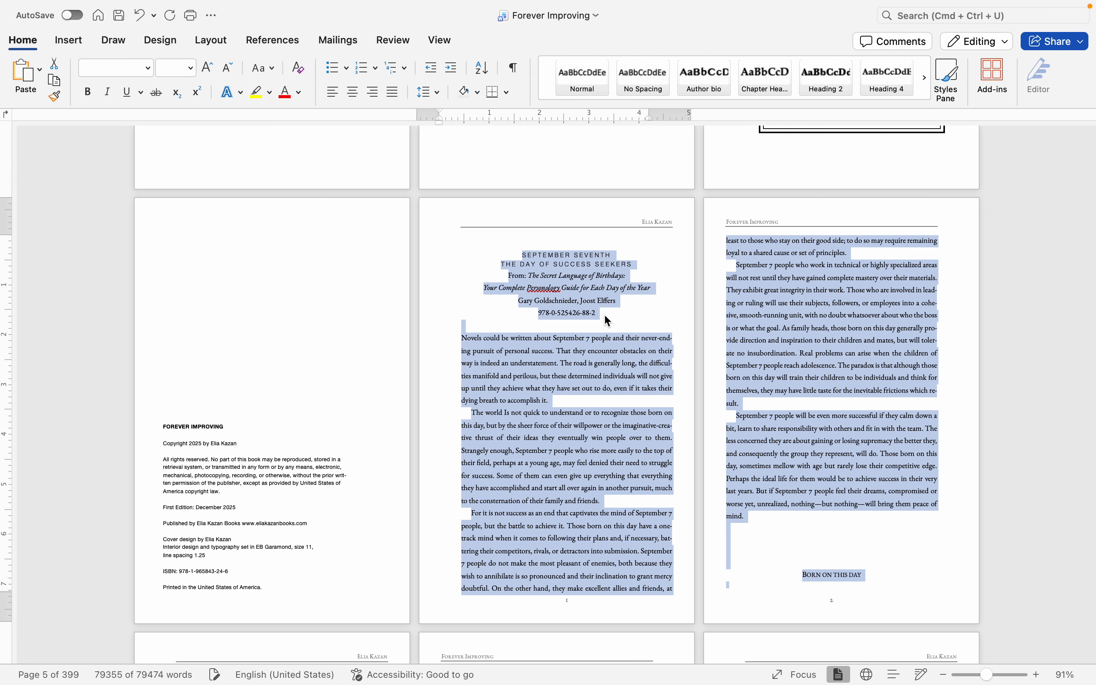
left_click(611, 325)
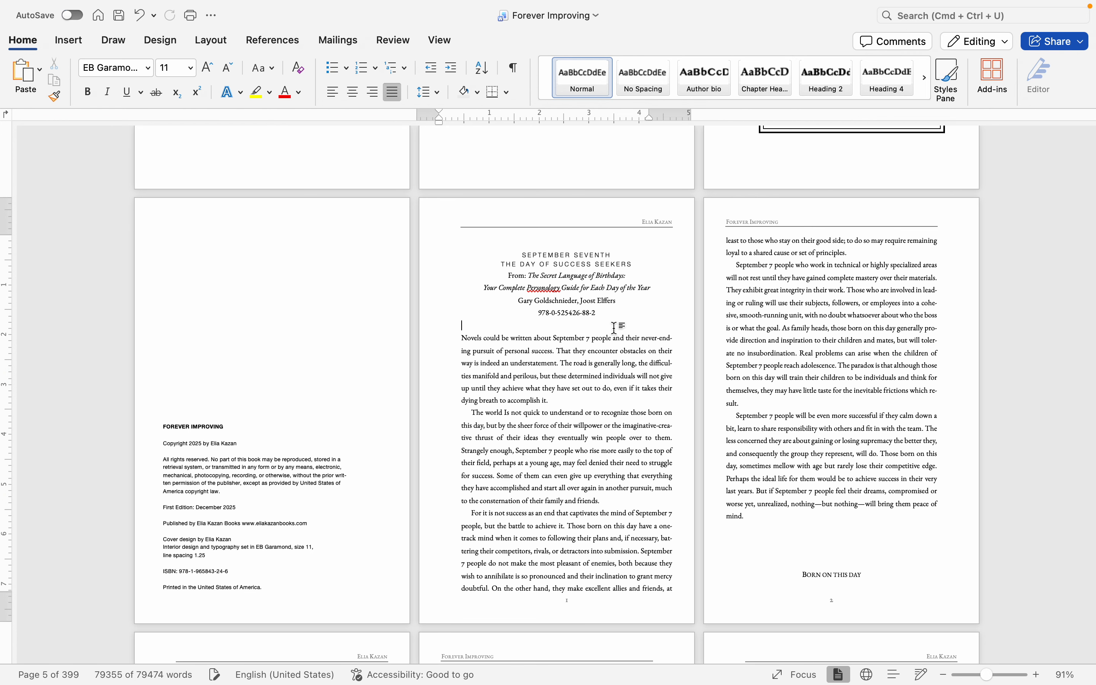
Step: Find every double quotation mark (") in the document and replace all of them with a newly entered double quotation mark (")
key("super+f")
left_click(1060, 147)
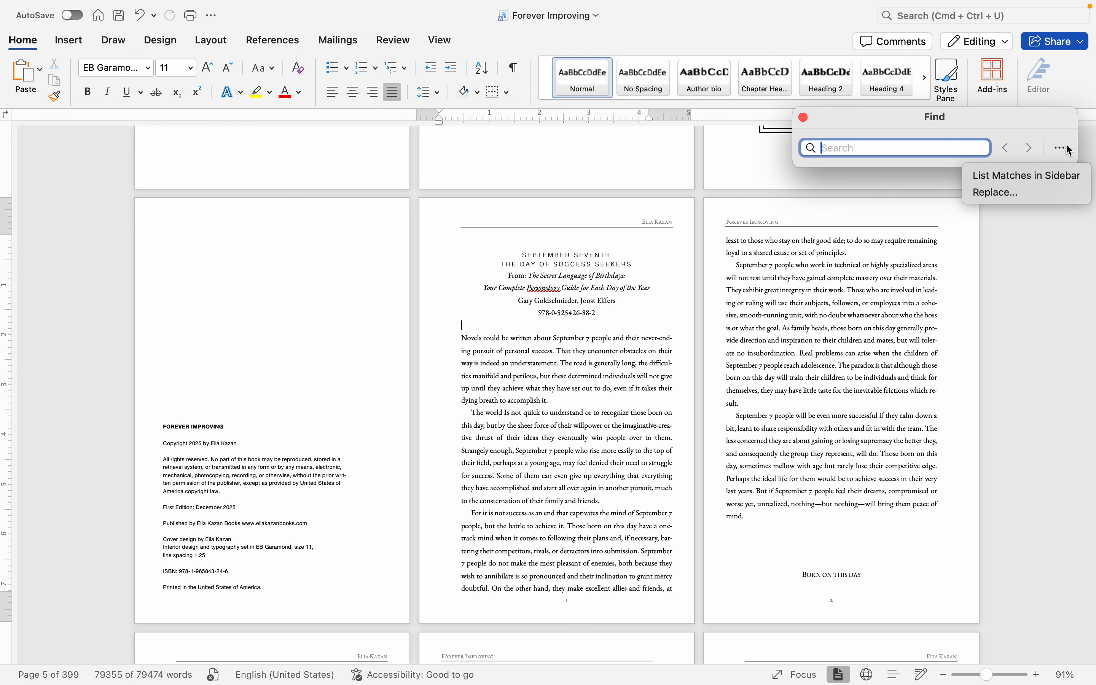
left_click(986, 195)
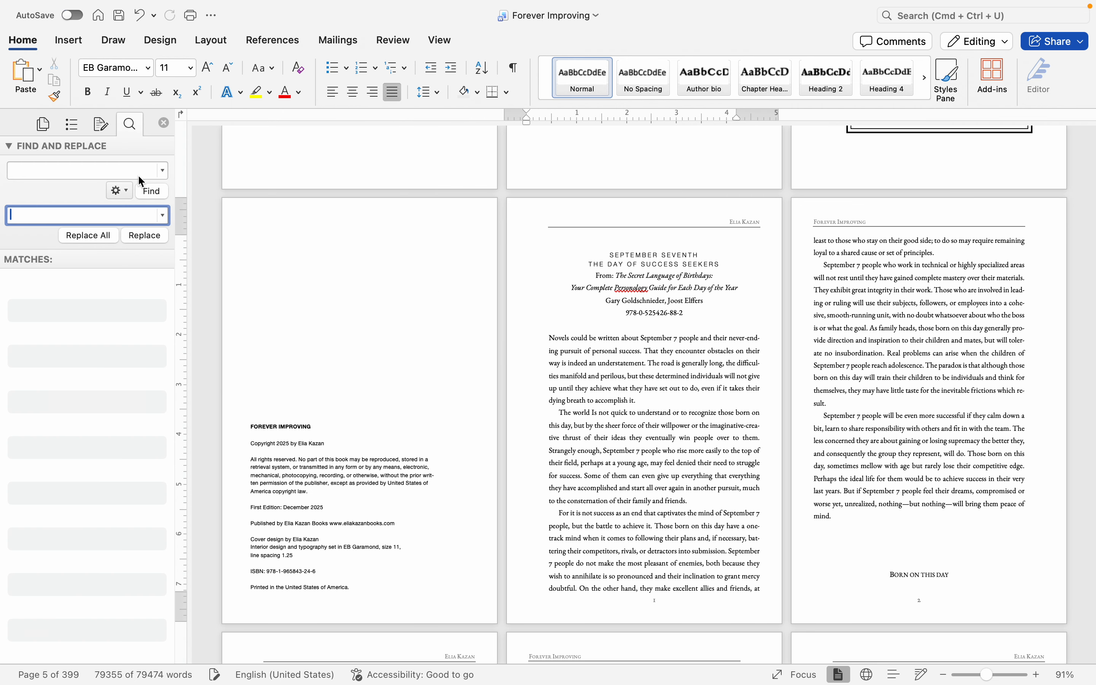
left_click(100, 170)
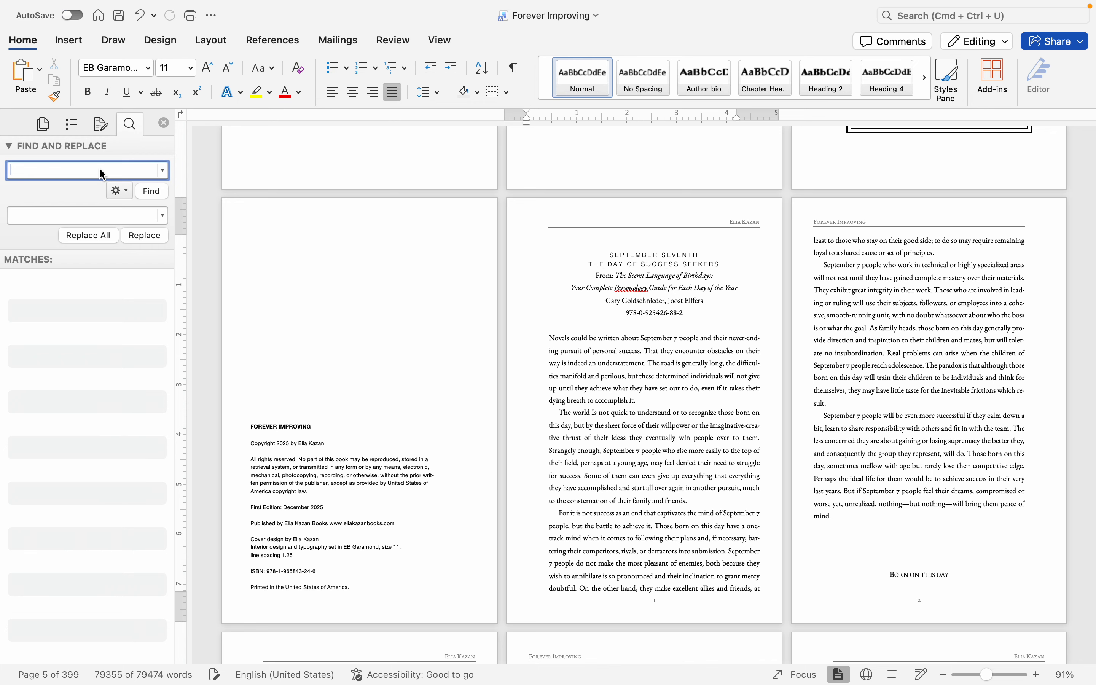
type("\"")
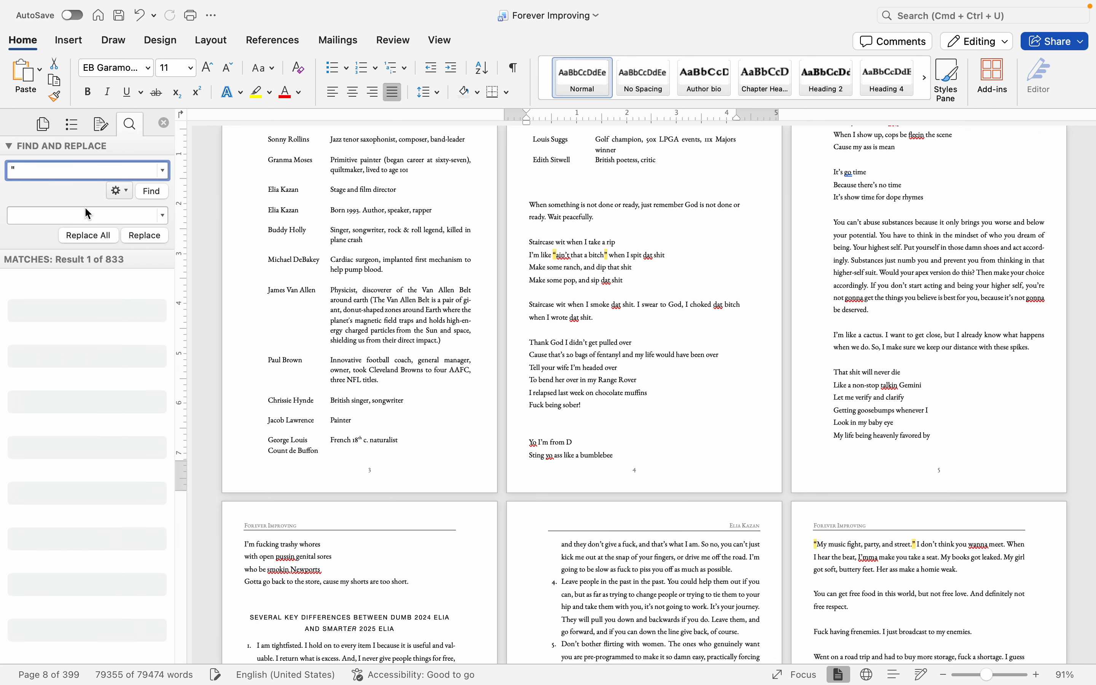
left_click(85, 219)
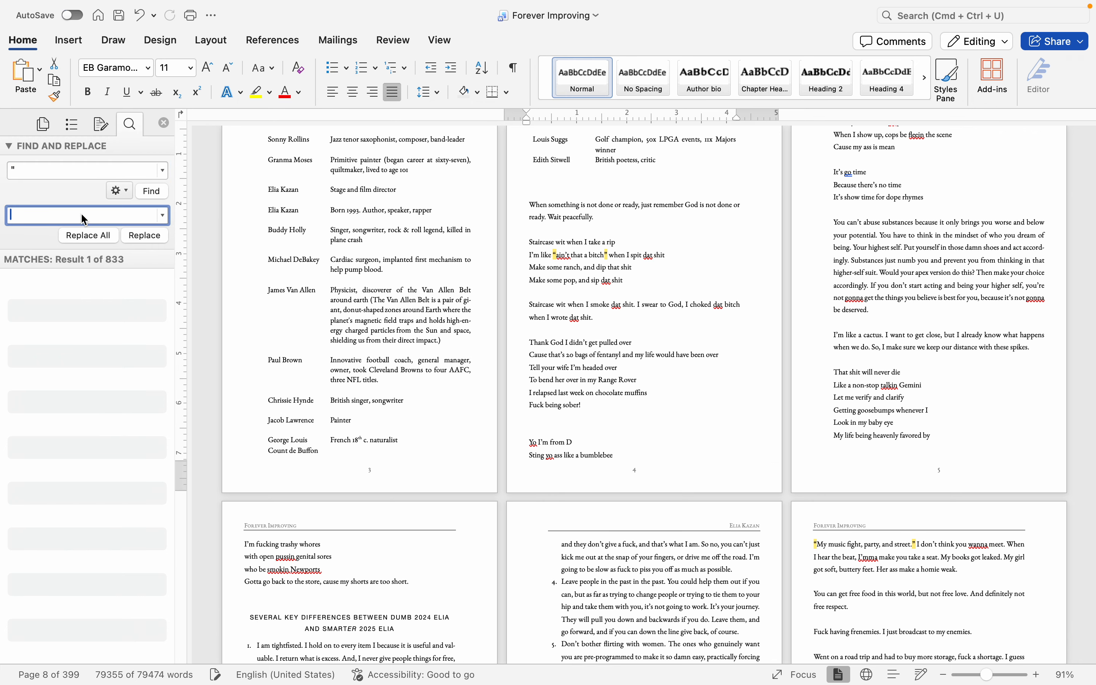
type("\"")
left_click(102, 239)
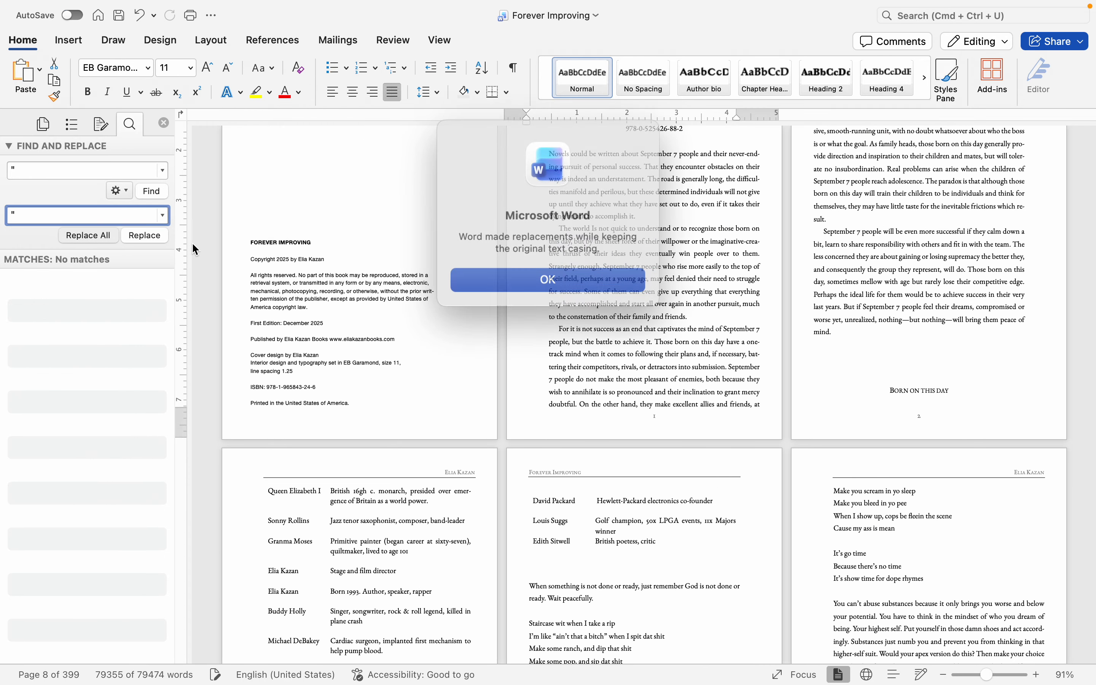
left_click(527, 274)
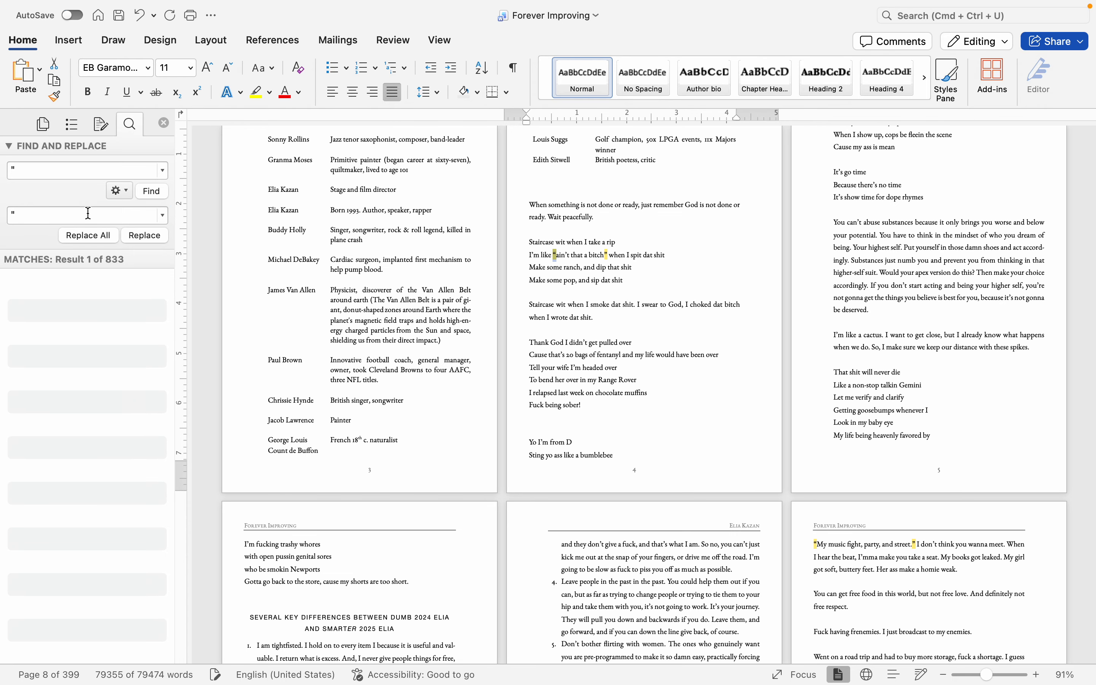
Step: Replace all single quotation marks and apostrophes (') throughout the document with a newly entered one (')
left_click(34, 175)
left_click_drag(34, 175, 2, 171)
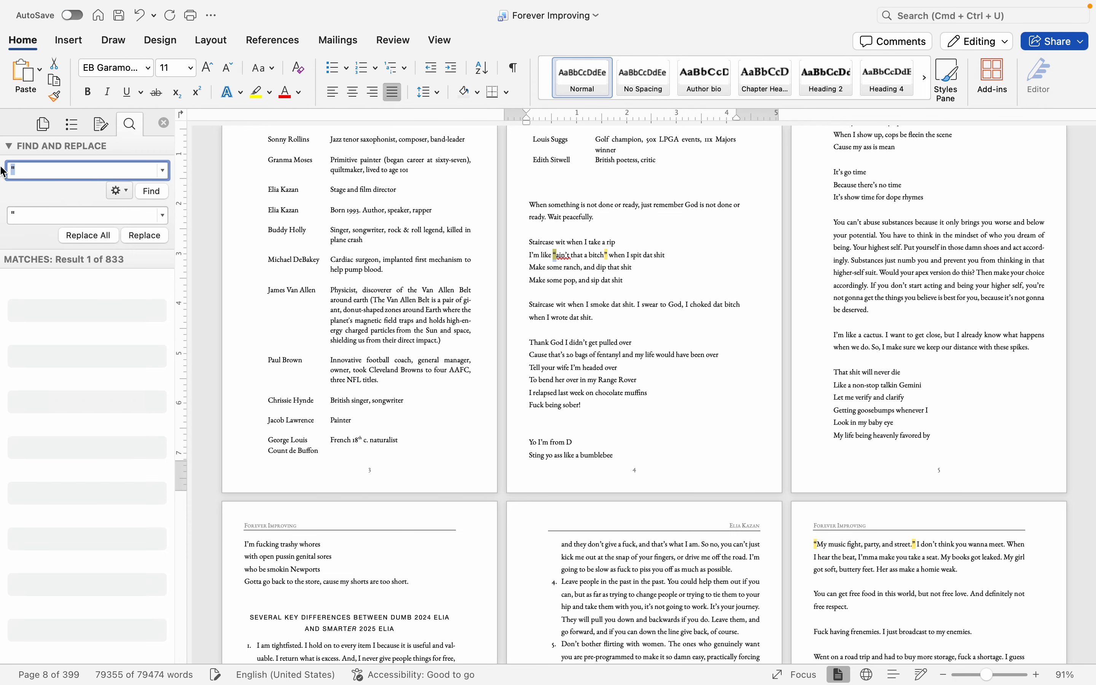
type("'")
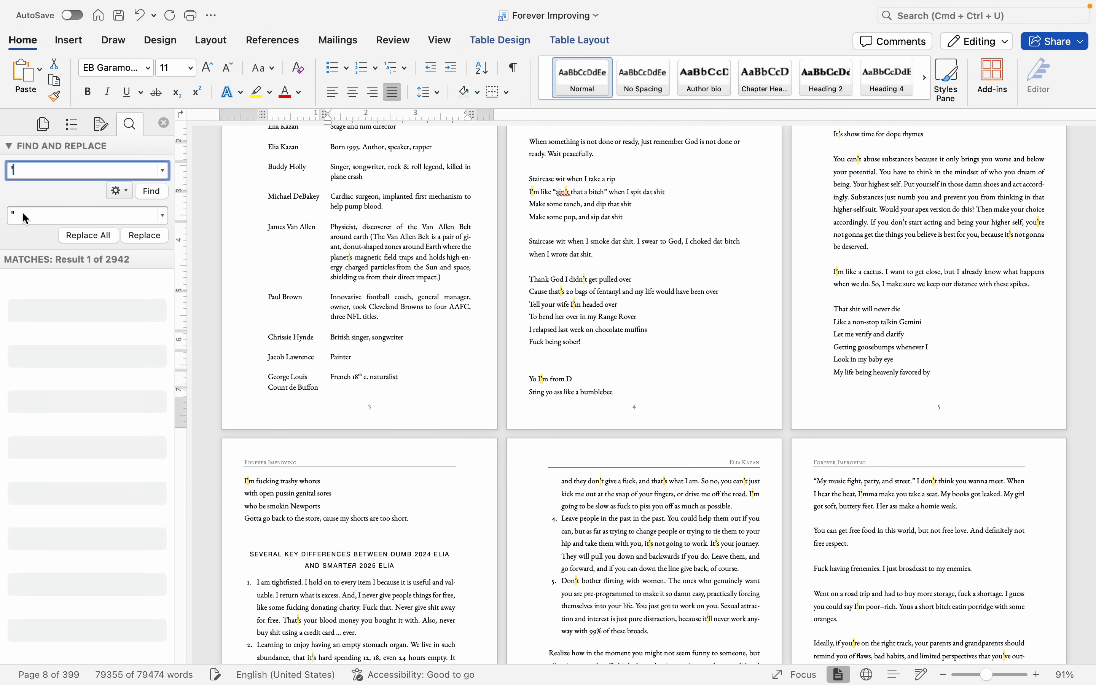
left_click_drag(18, 216, 2, 213)
type("'")
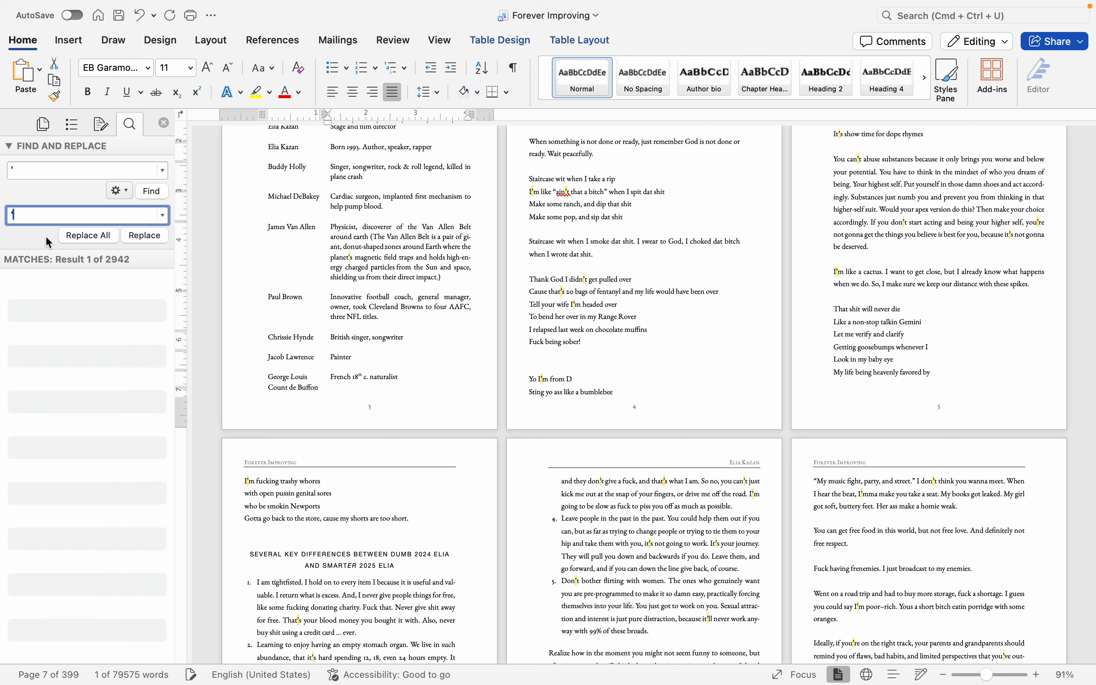
left_click(83, 240)
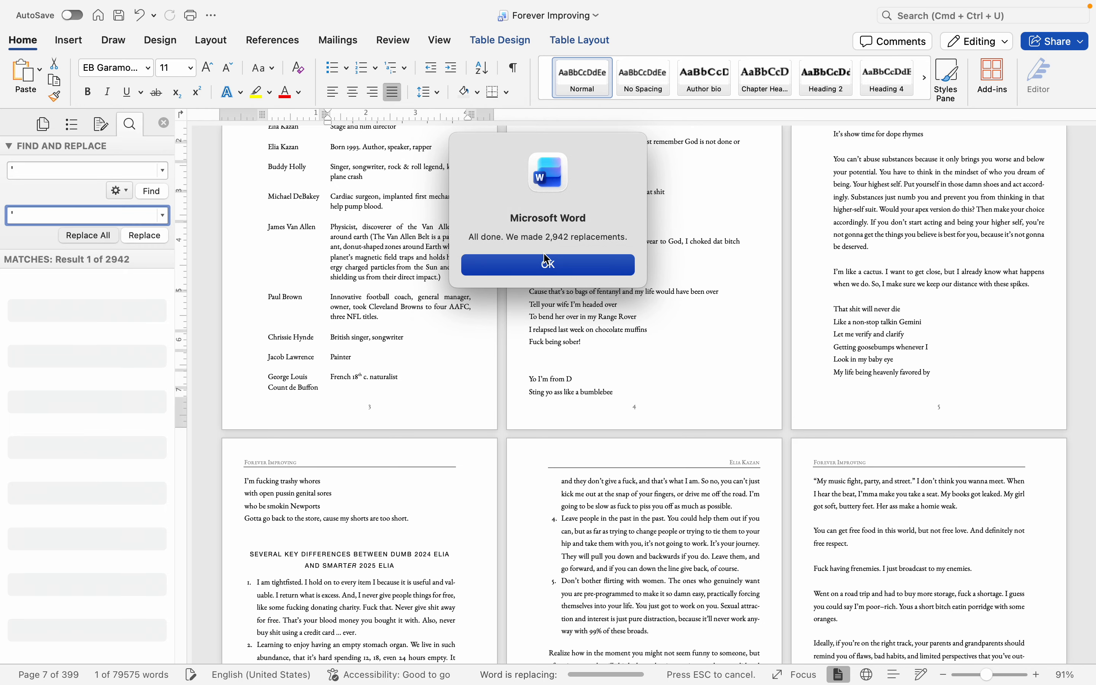
left_click(548, 264)
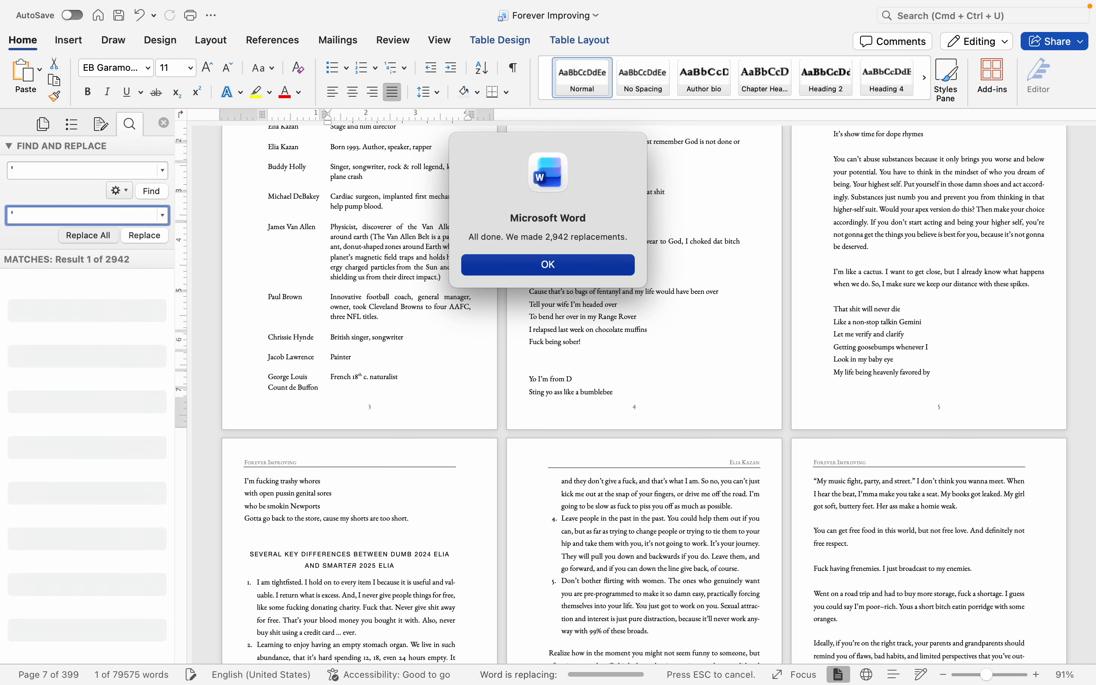
left_click(607, 362)
left_click(594, 365)
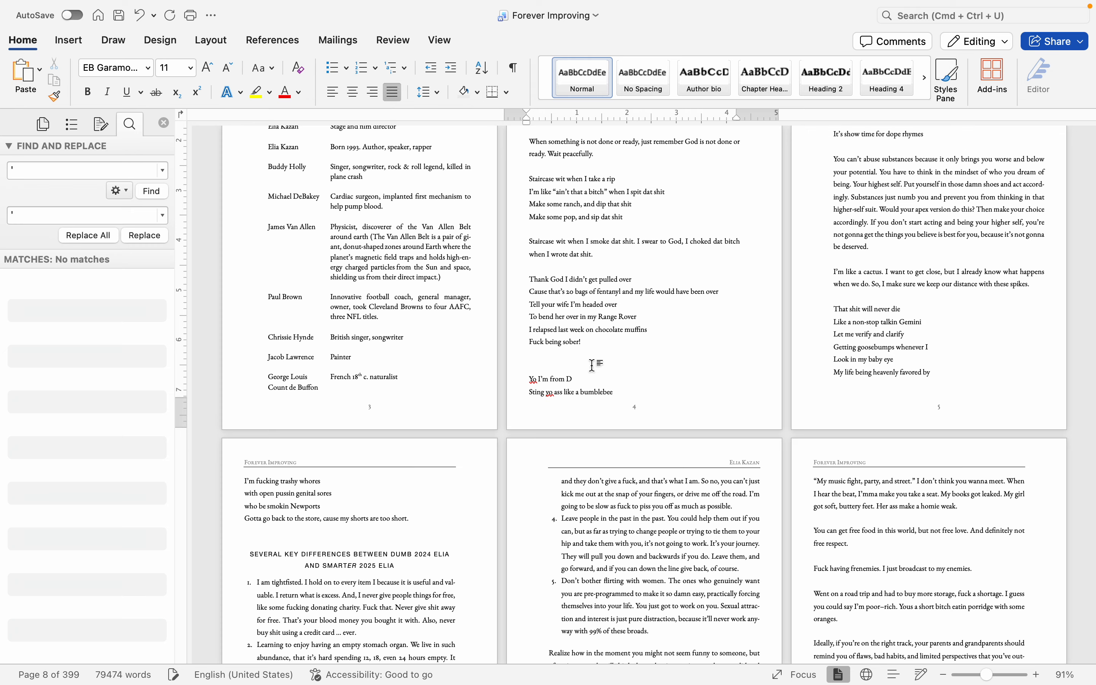
Step: Use advanced Find and Replace to replace all nonbreaking spaces (^s) in the document with regular spaces
key("super+f")
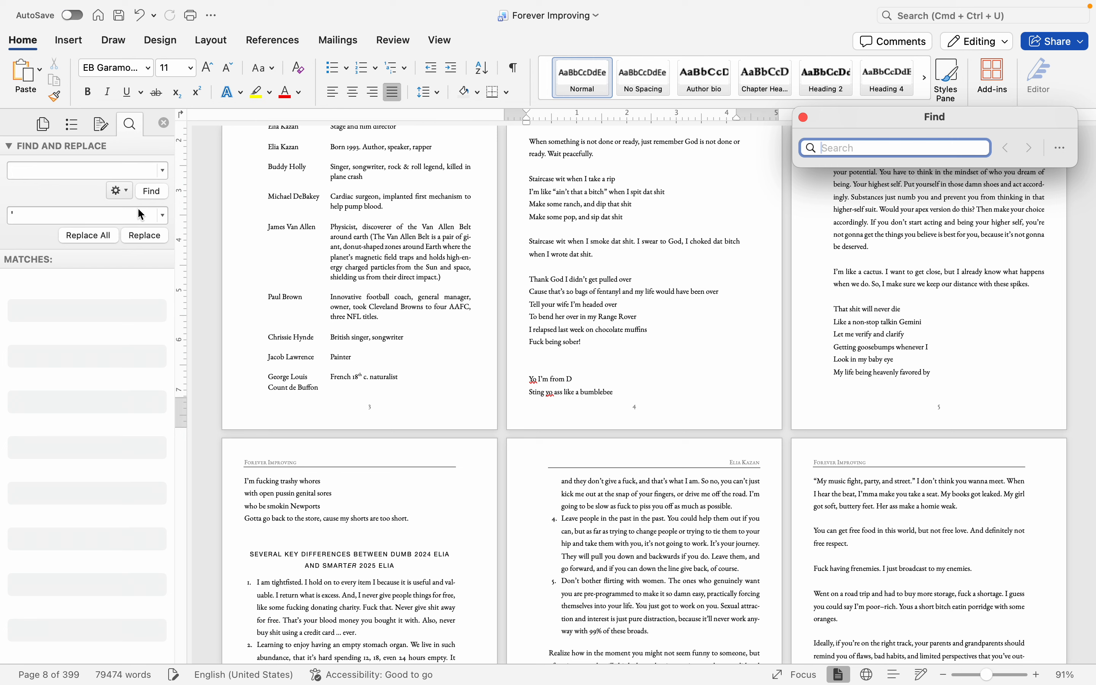
left_click(129, 196)
left_click(154, 281)
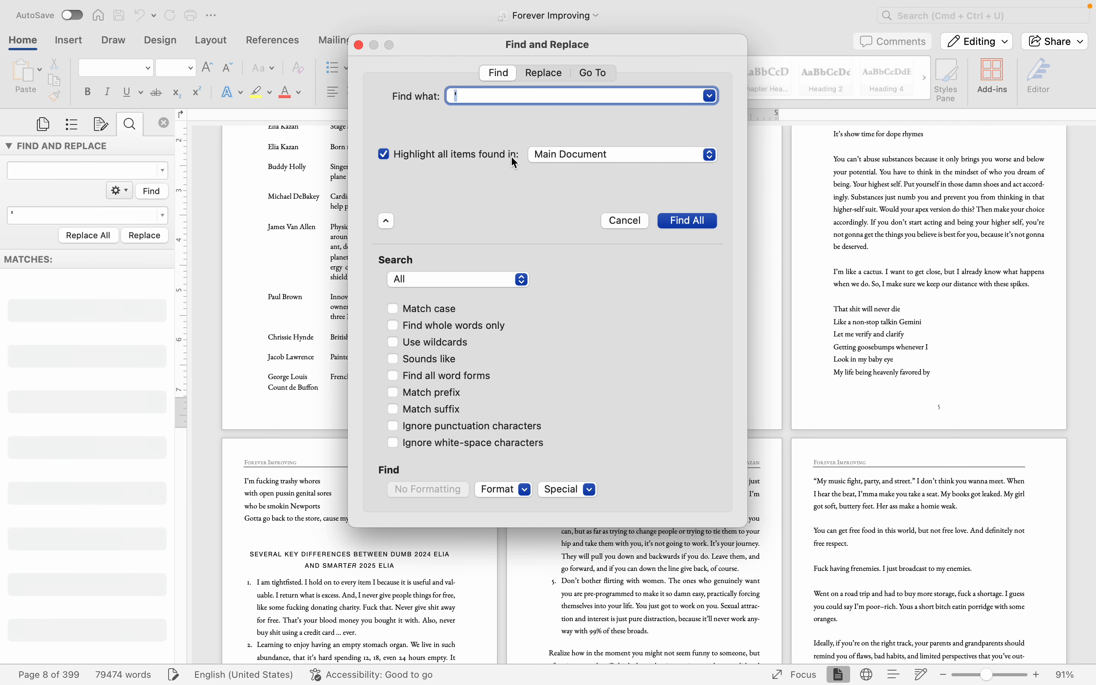
left_click(565, 490)
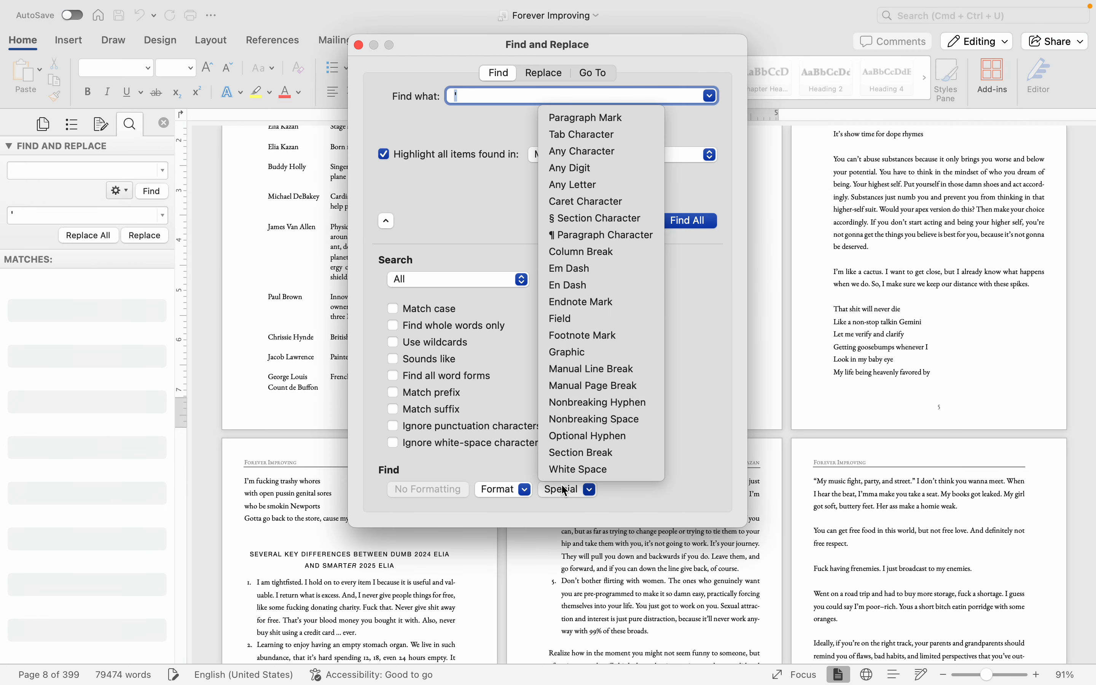
left_click(599, 420)
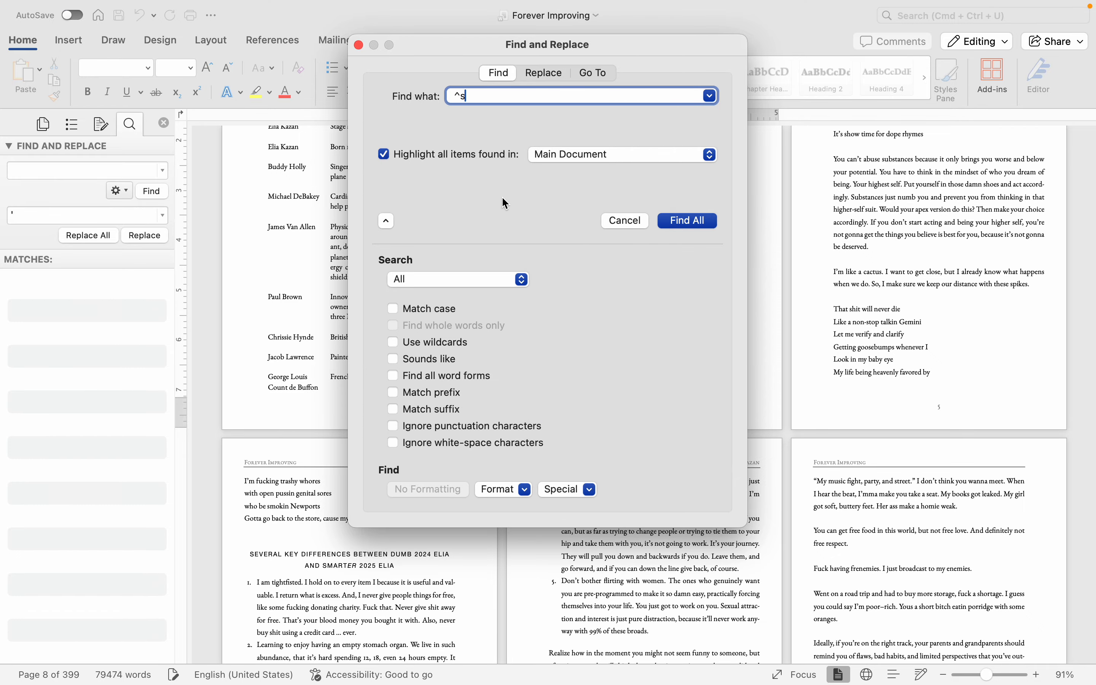
left_click(542, 74)
left_click(471, 156)
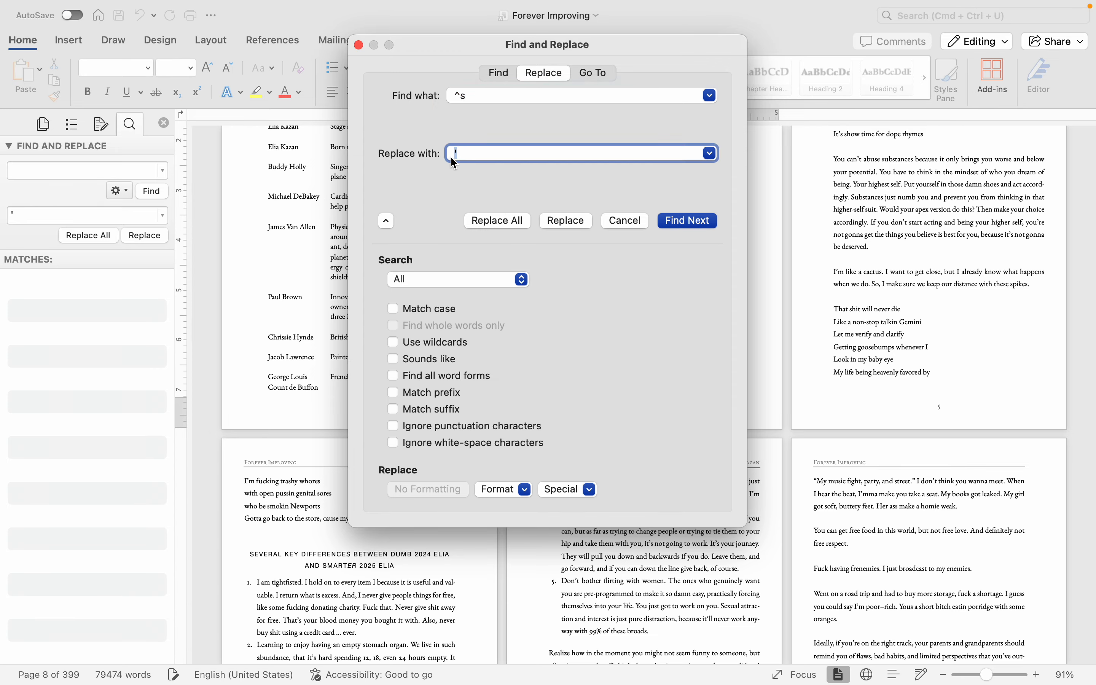
key("BackSpace")
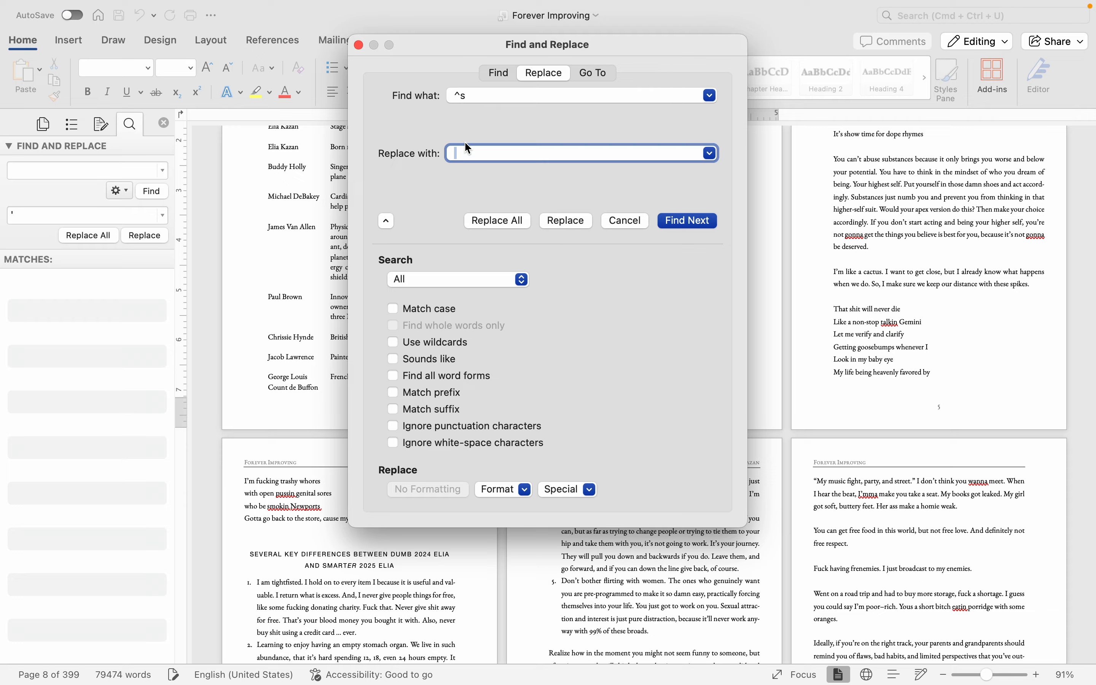
left_click(525, 226)
left_click(545, 267)
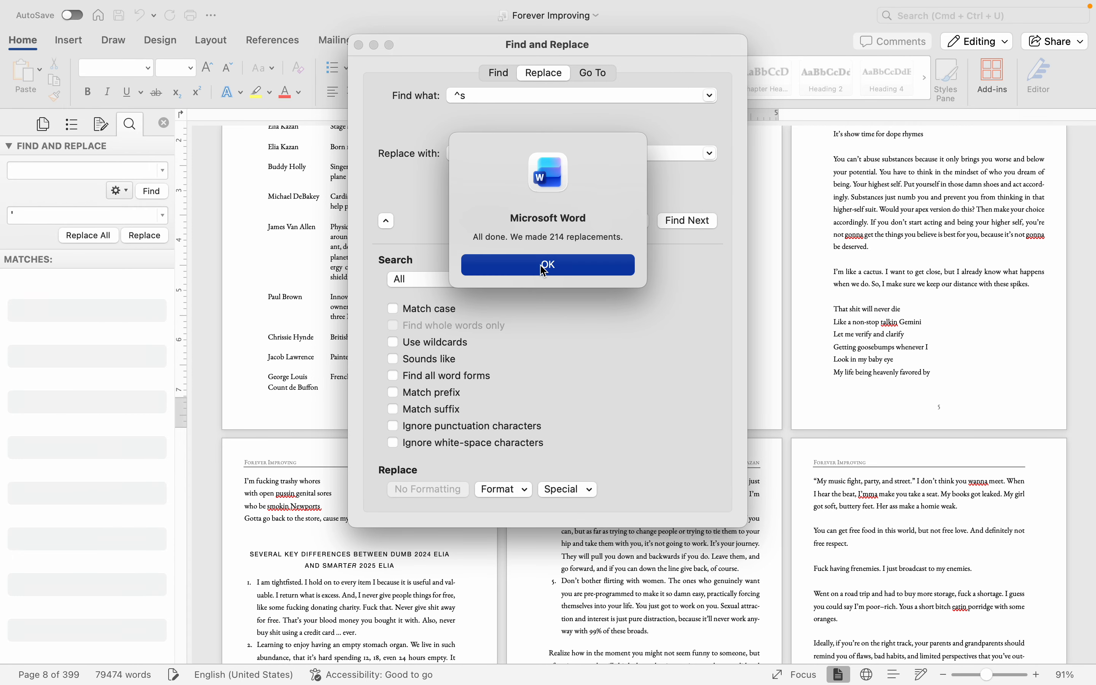
Step: Copy the book title, author and ISBN lines beneath the "September Seventh" heading, and delete them together with the preceding "From:"
left_click(359, 46)
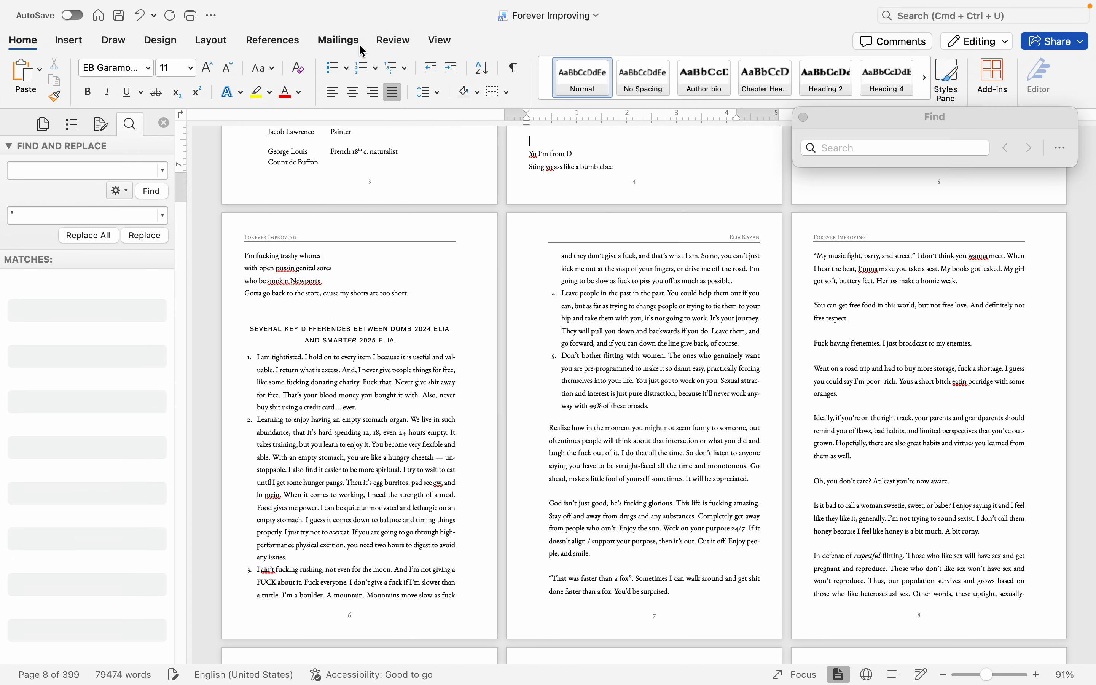
scroll(610, 283, "up", 15)
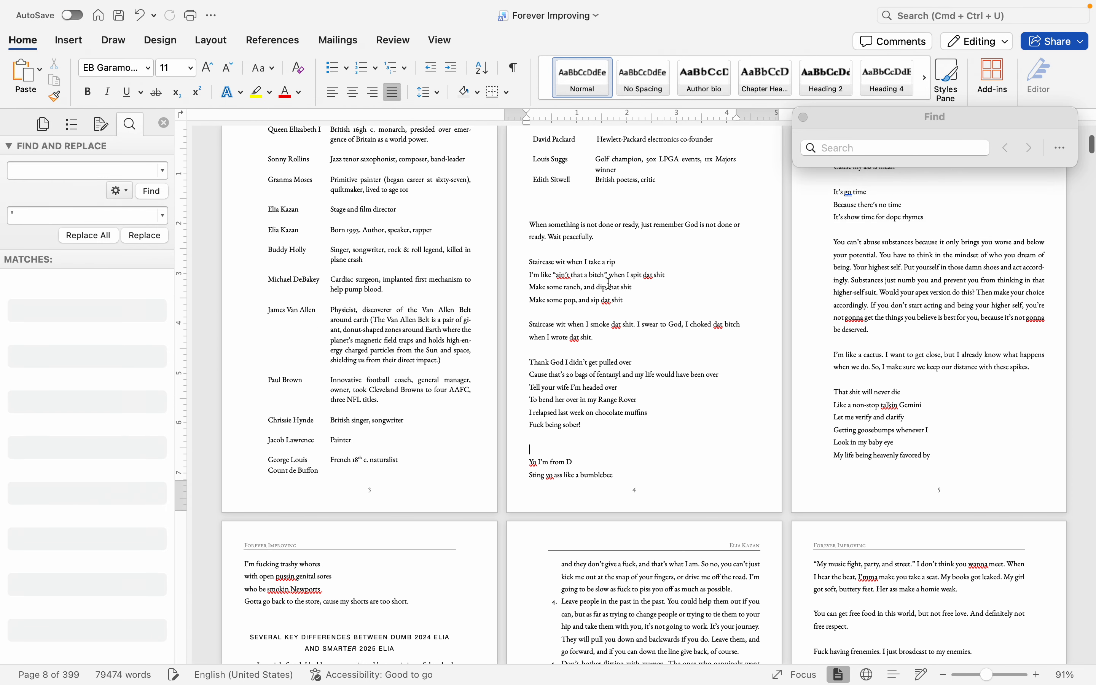
scroll(609, 283, "up", 3)
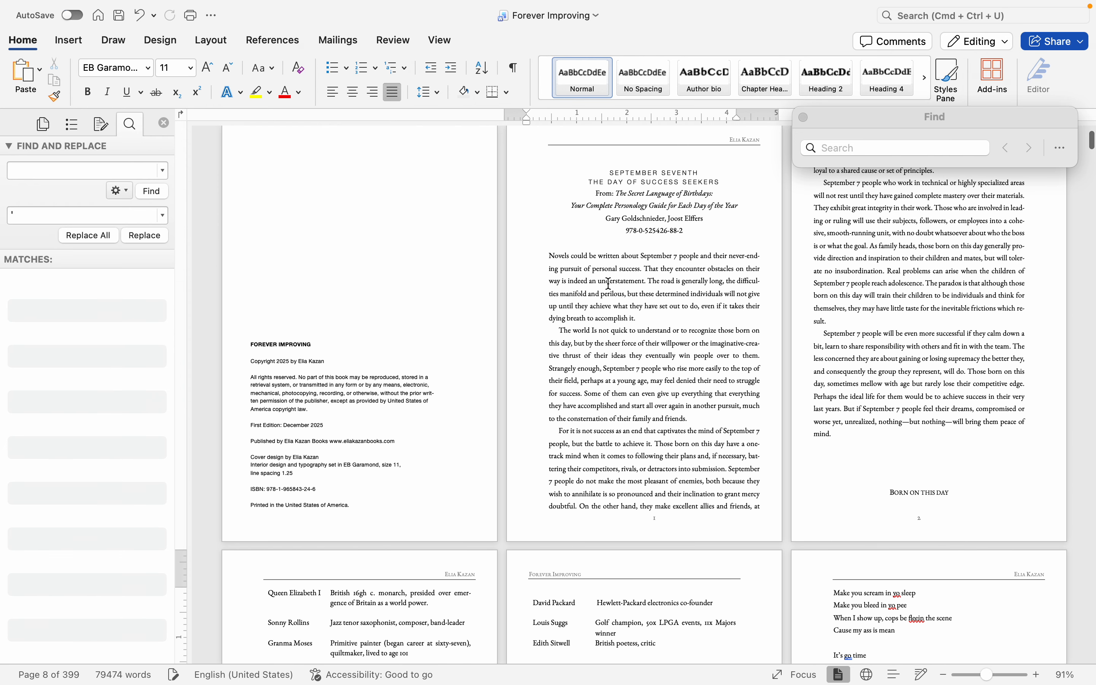
left_click_drag(689, 260, 604, 241)
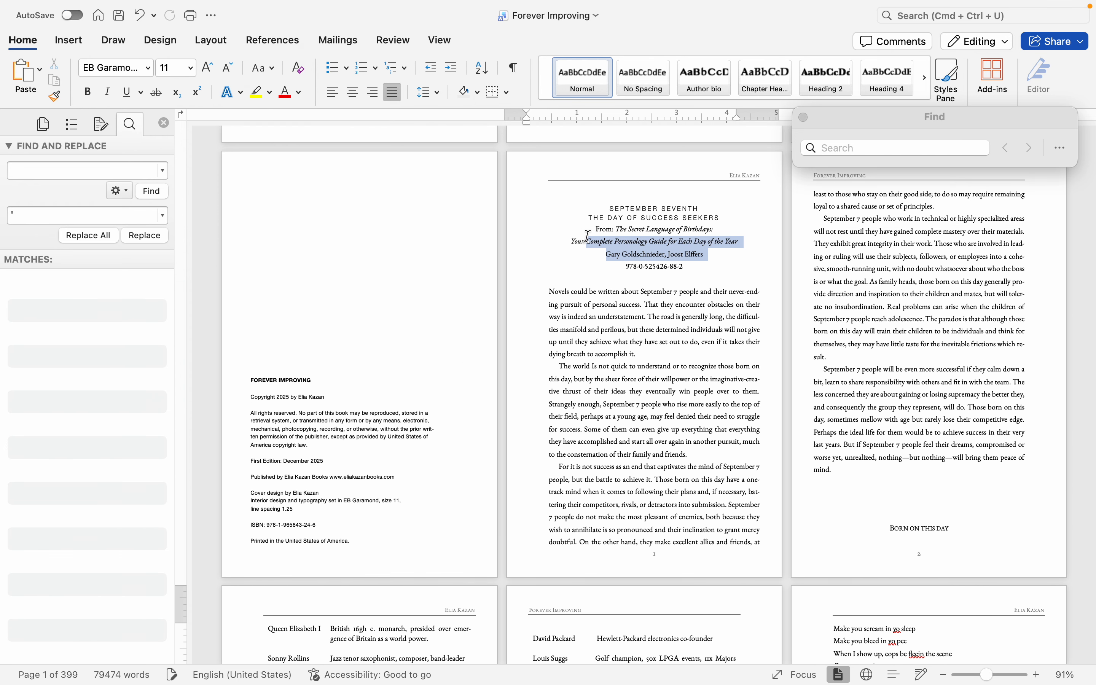
left_click(681, 265)
left_click(616, 230, "shift")
key("super+c")
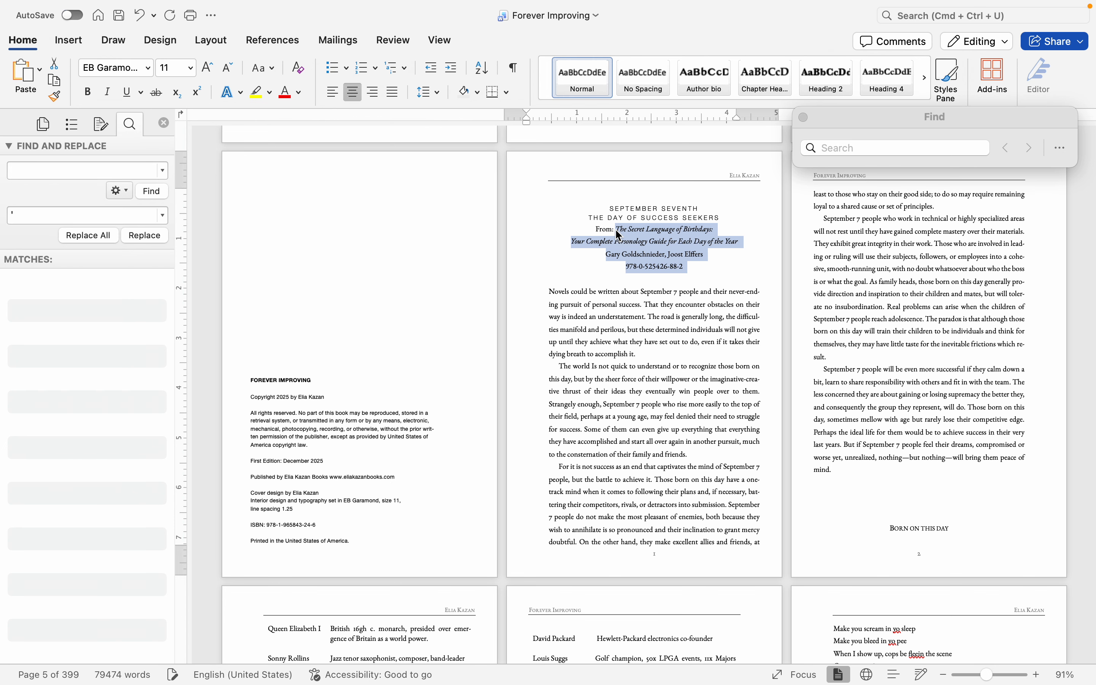
key("BackSpace")
left_click_drag(669, 229, 606, 230)
key("BackSpace")
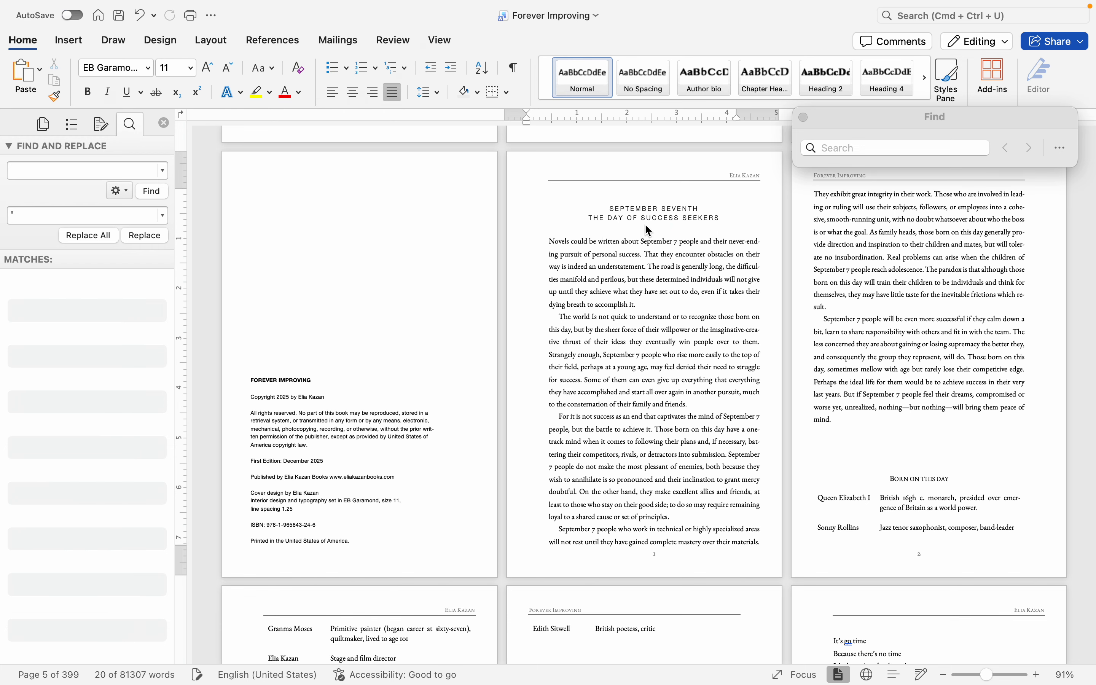
Step: Edit the end of the heading's second line so that it reads "THE DAY OF SUCCESS SEEKER"
left_click(729, 218)
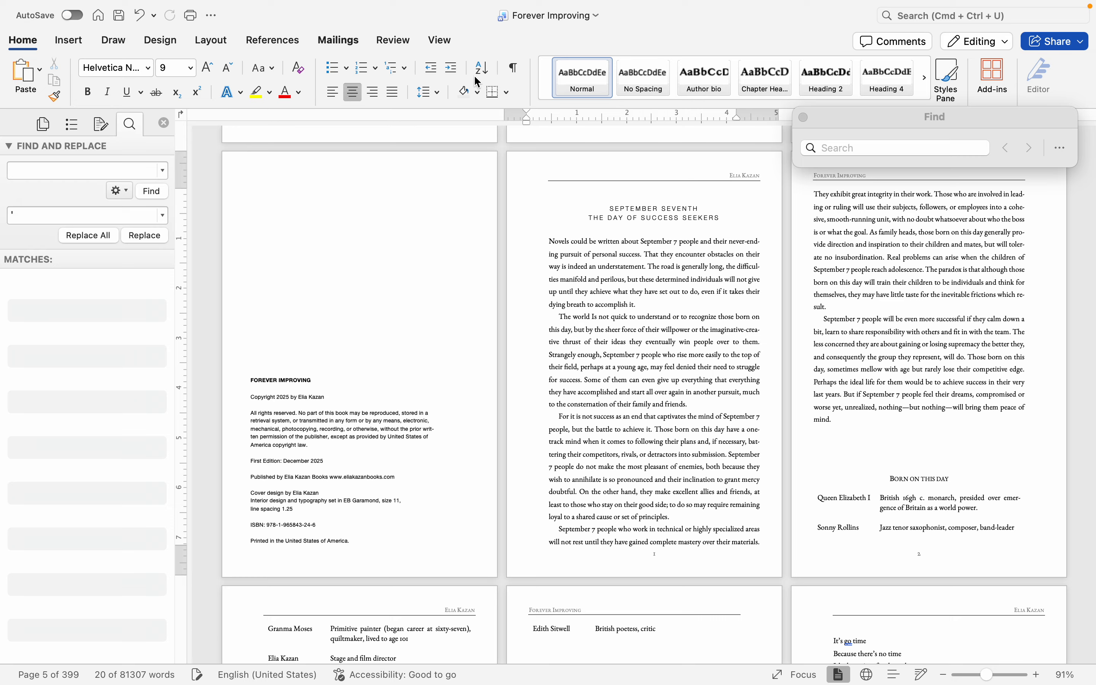
key("super+z")
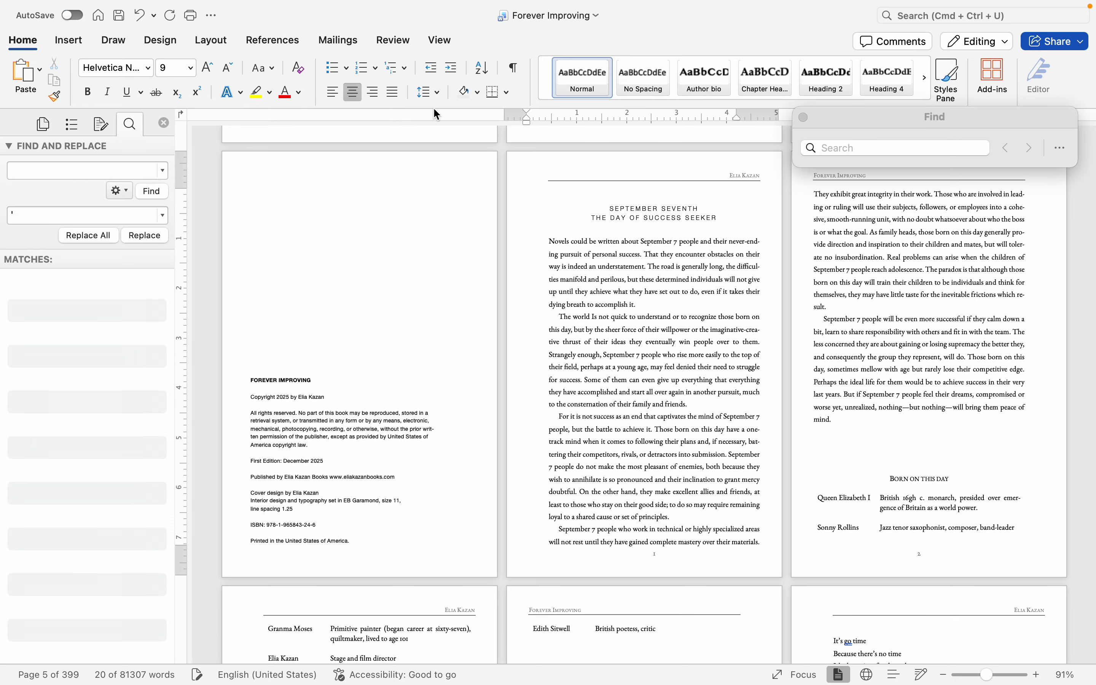
key("BackSpace")
type("R")
Step: Insert a footnote at the end of the "THE DAY OF SUCCESS SEEKER" heading and paste the copied source citation into it
left_click(260, 47)
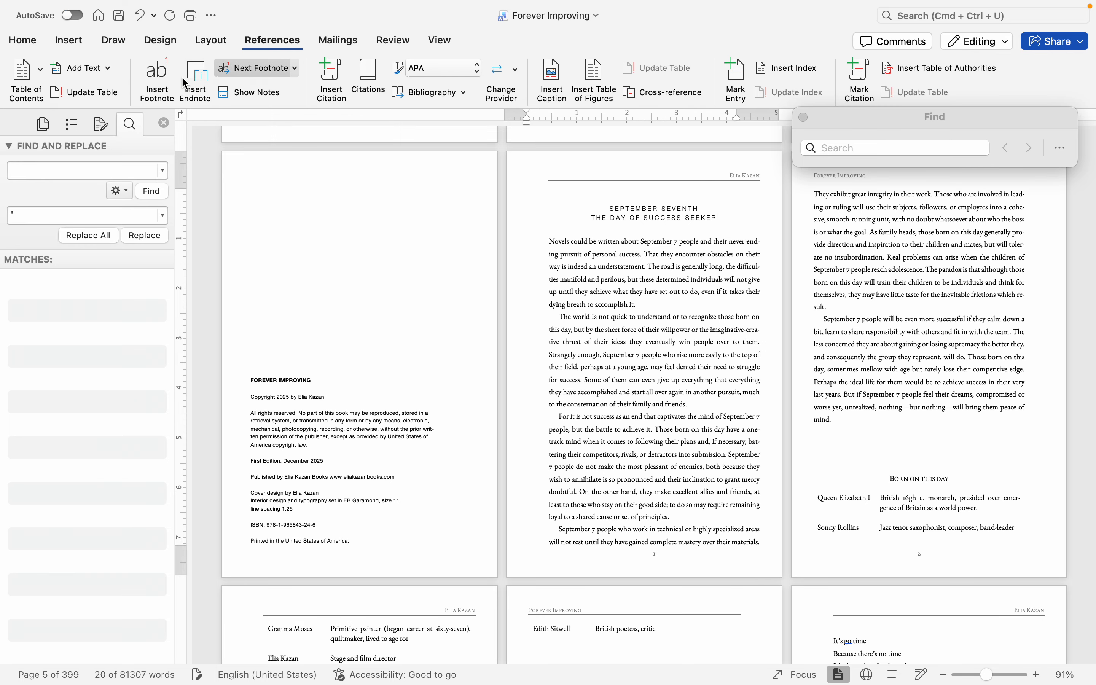
left_click(154, 74)
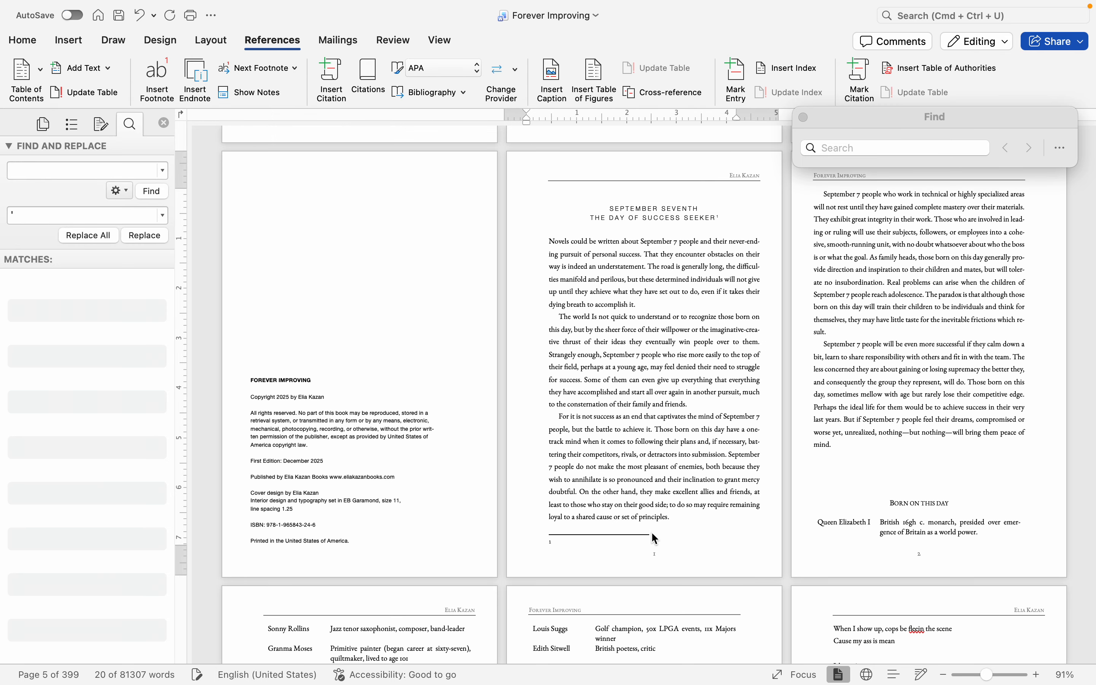
key("super+v")
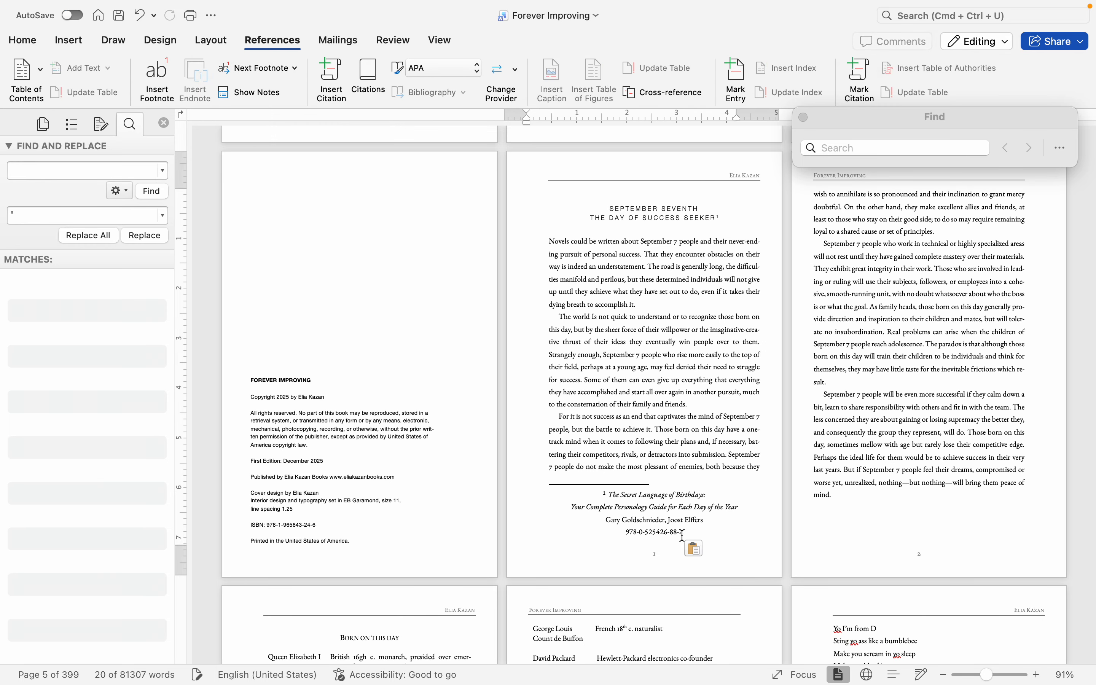
Step: Left-align all lines of the new footnote's citation
left_click_drag(696, 529, 563, 492)
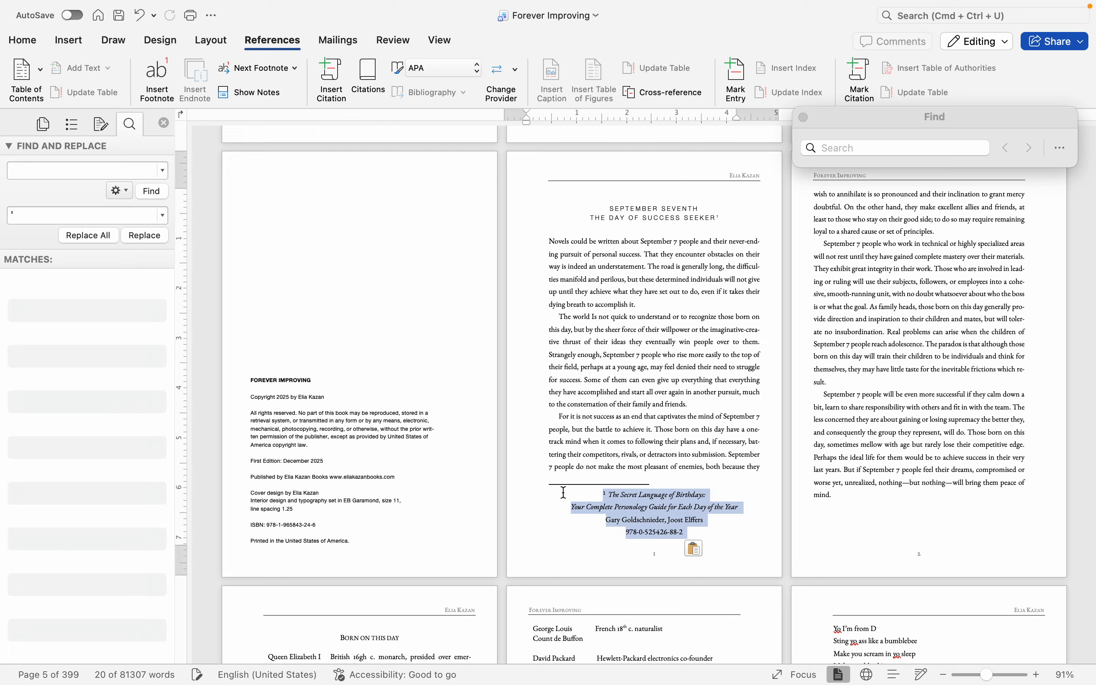
left_click(22, 43)
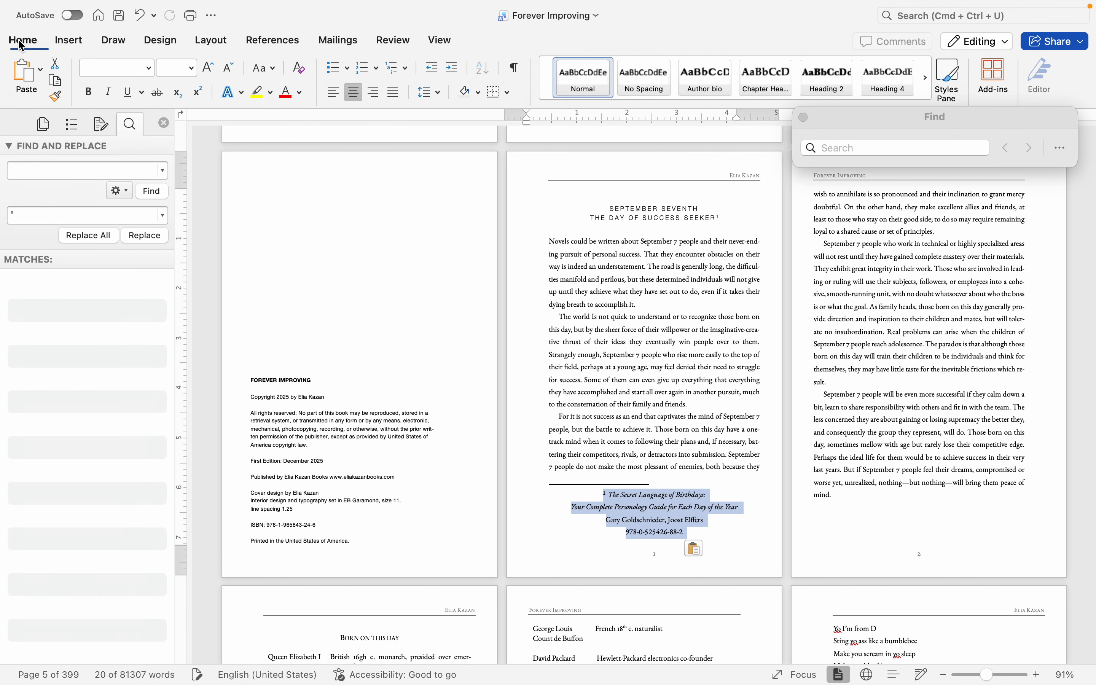
left_click(333, 92)
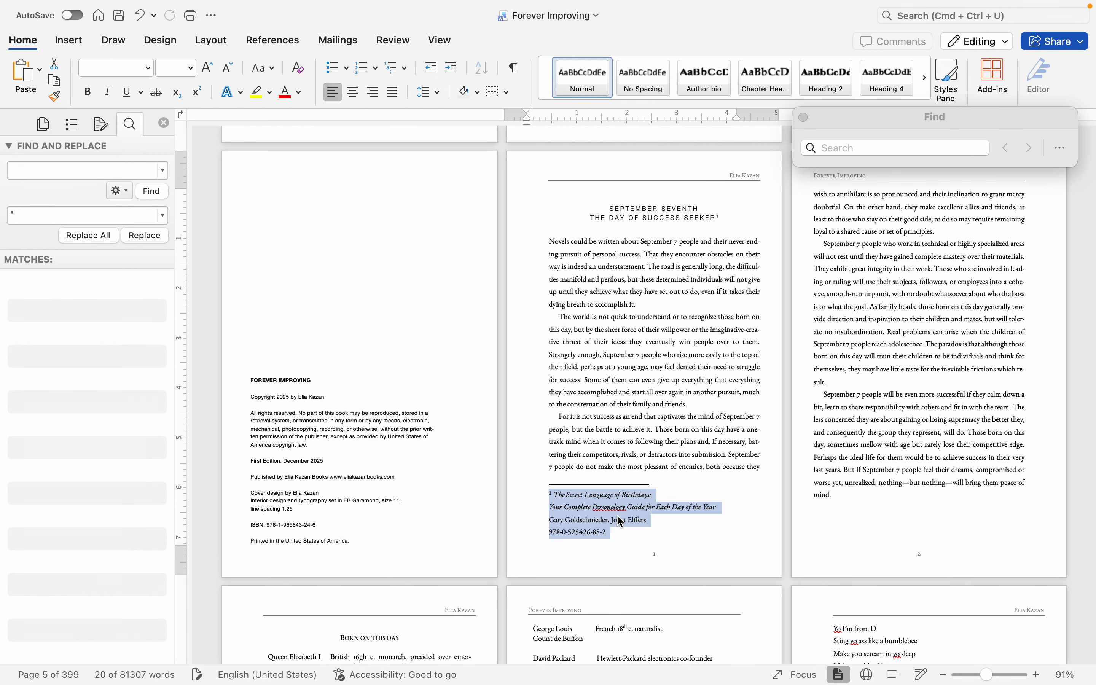
Step: Select all footnote text and set its font to EB Garamond at size 10
left_click(633, 541)
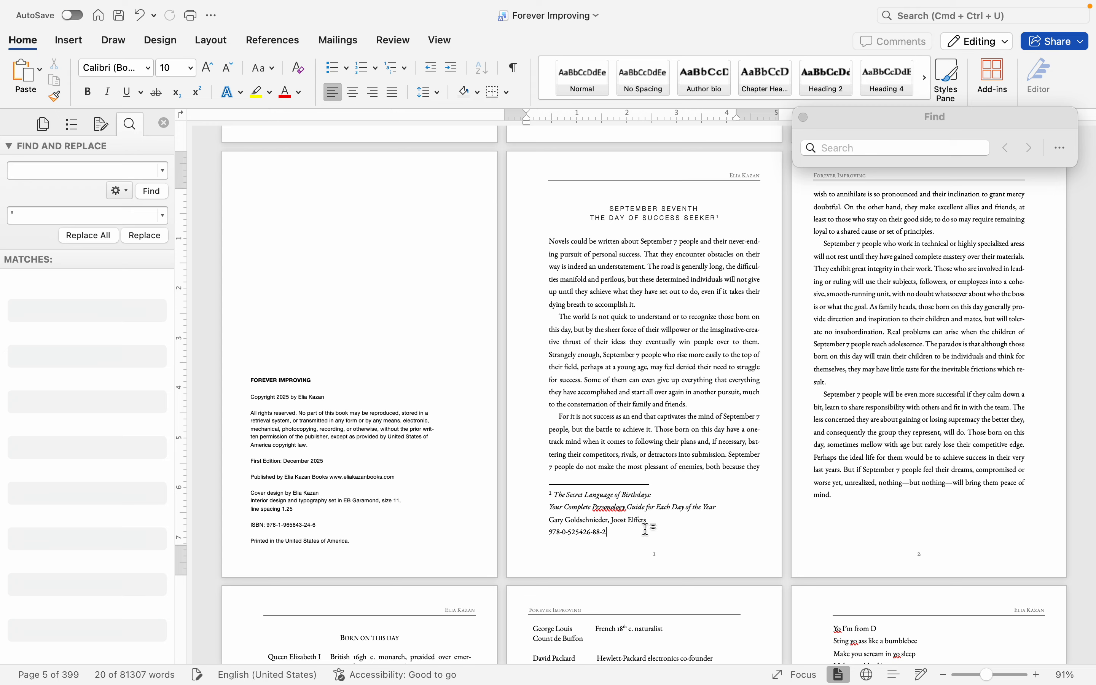
key("super+a")
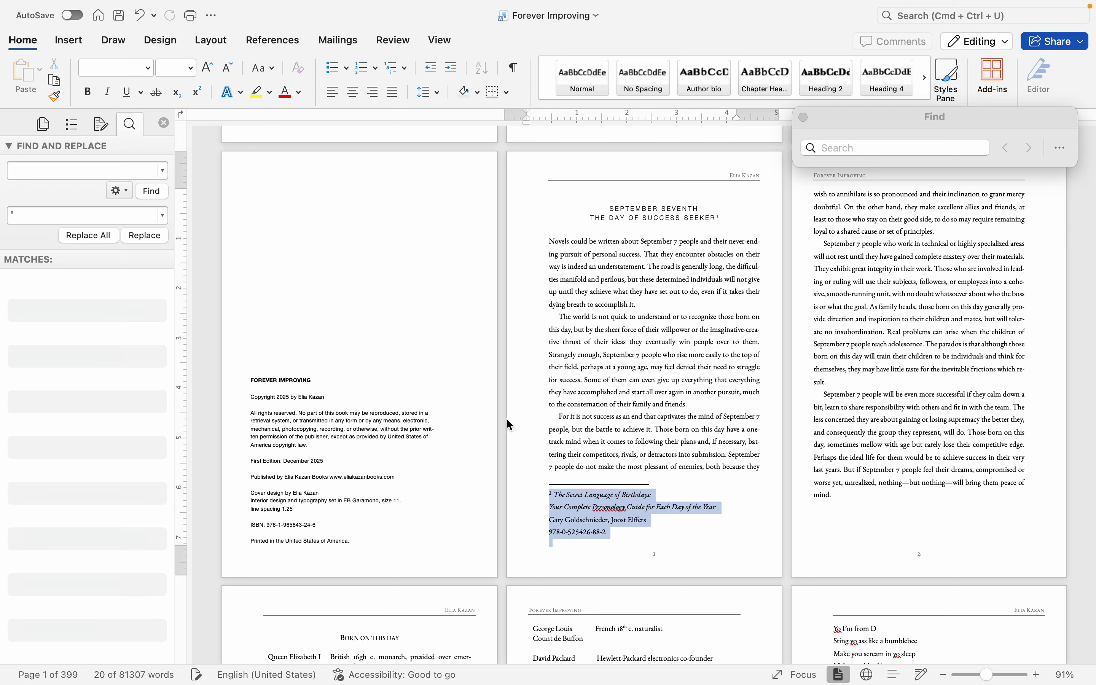
left_click(148, 68)
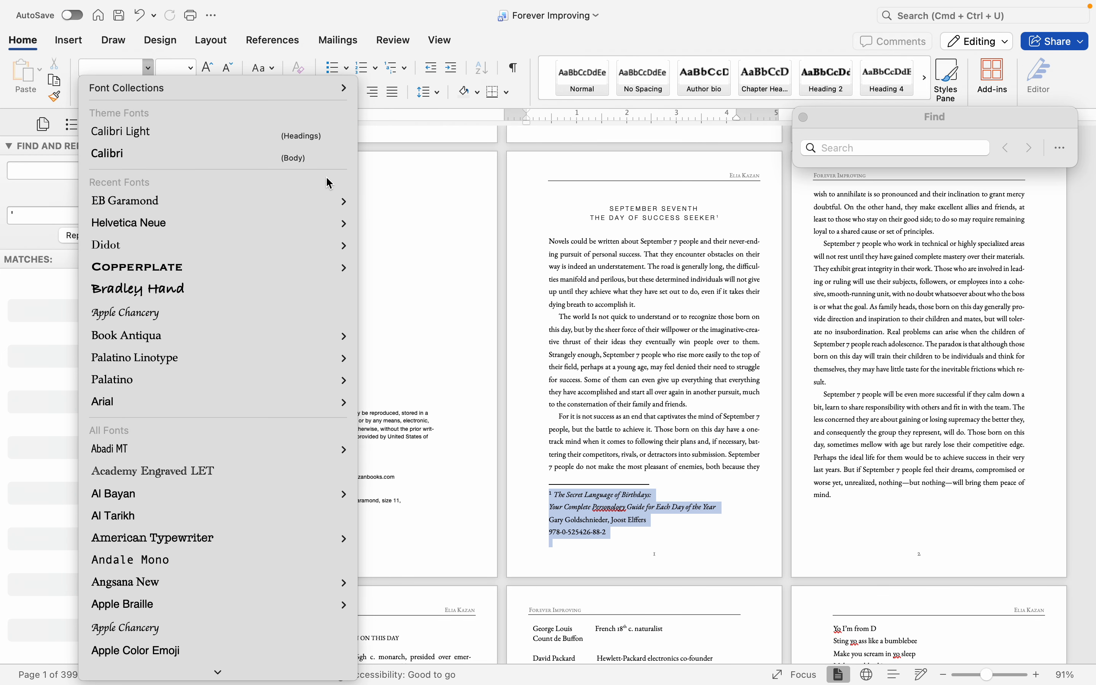
mouse_move(317, 201)
left_click(399, 198)
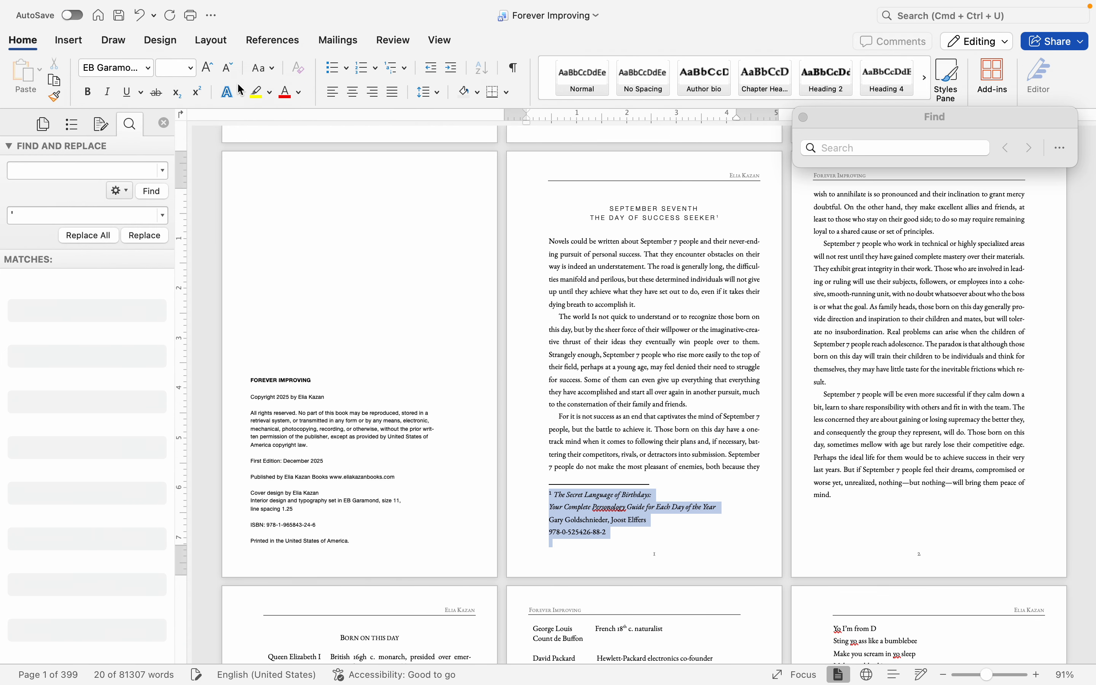
left_click(172, 68)
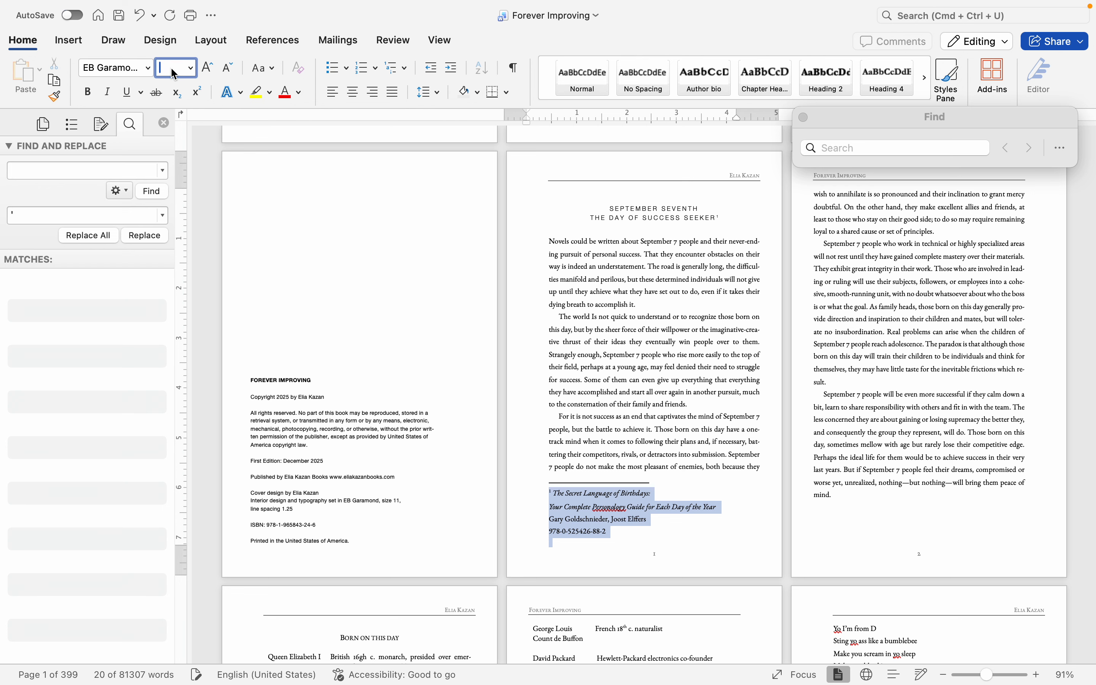
type("10")
key("Return")
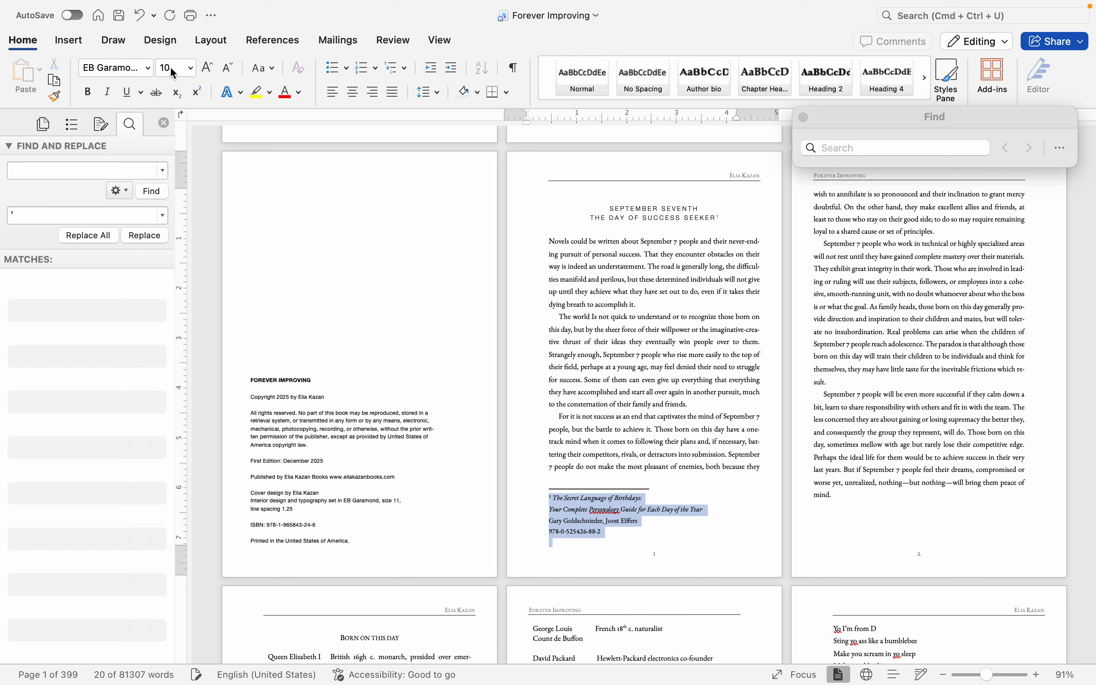
Step: Set the line spacing of all footnote text to 1.0 and left-align it
left_click(426, 92)
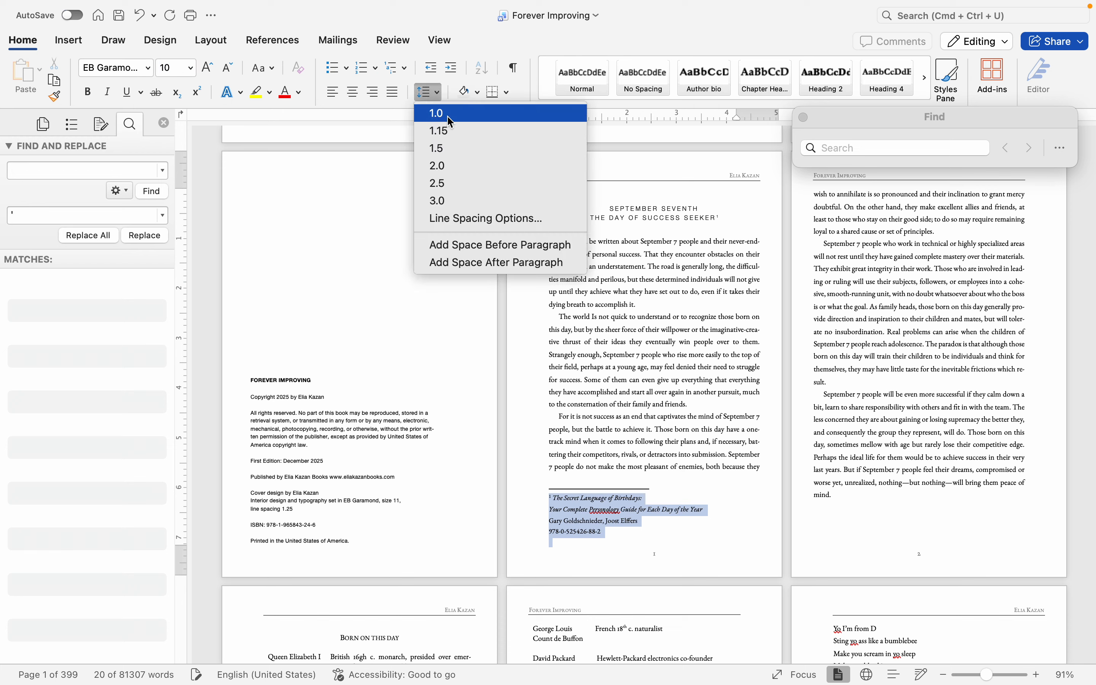
left_click(450, 122)
left_click(609, 559)
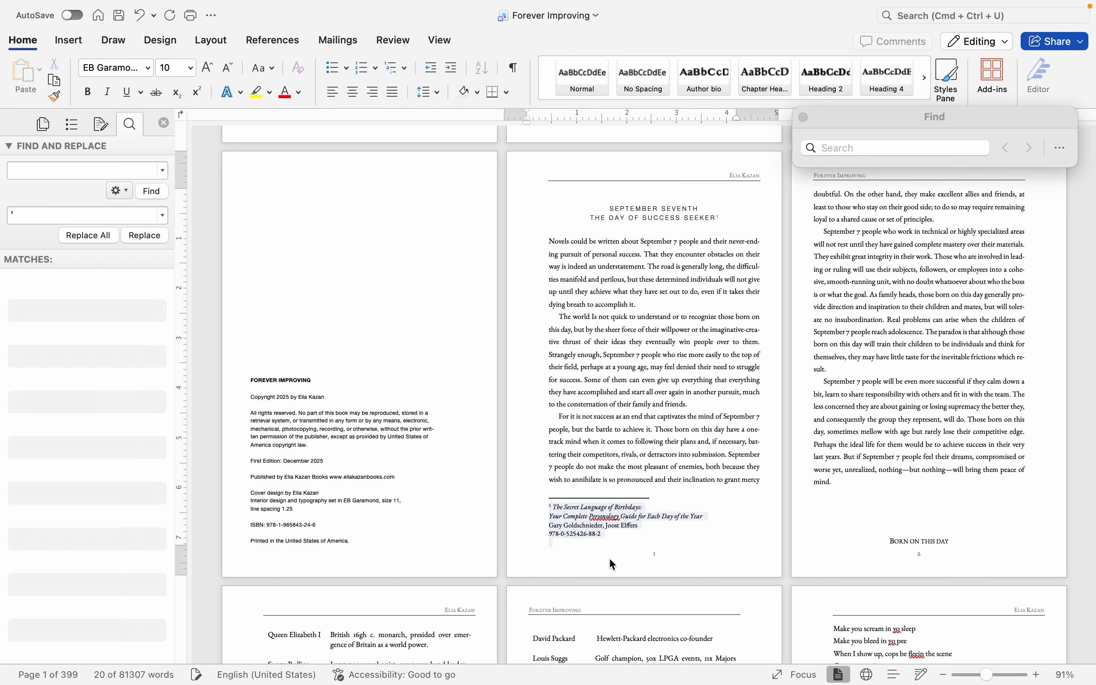
left_click(334, 96)
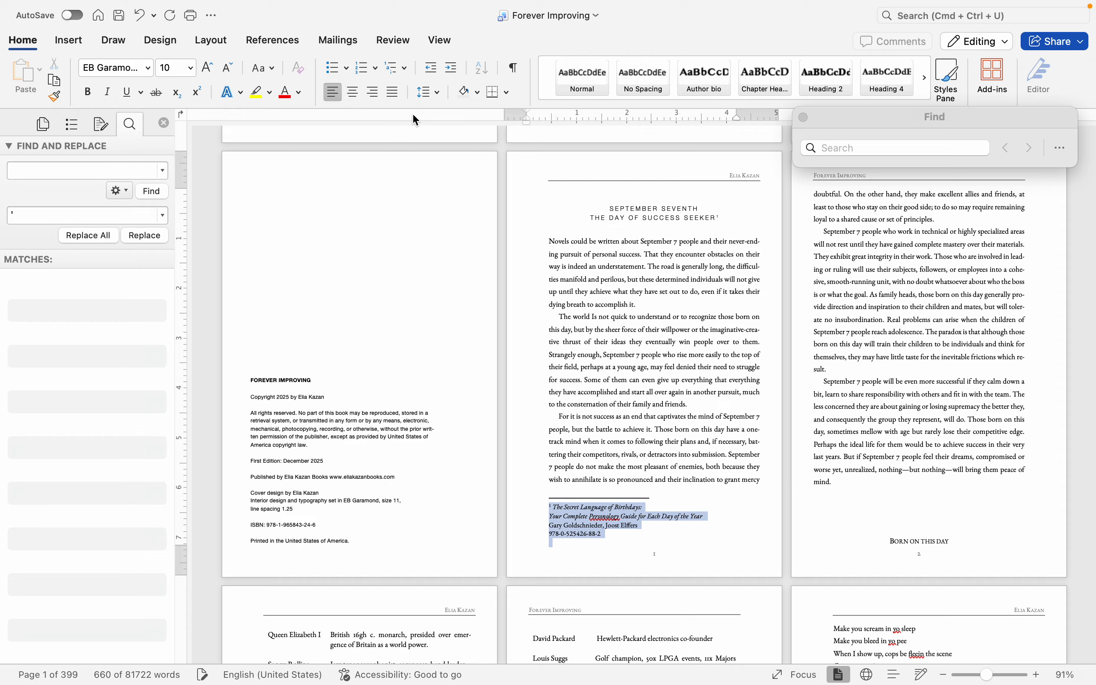
Step: Add space before and after all footnote paragraphs, and remove both spacings again
left_click(427, 93)
left_click(467, 245)
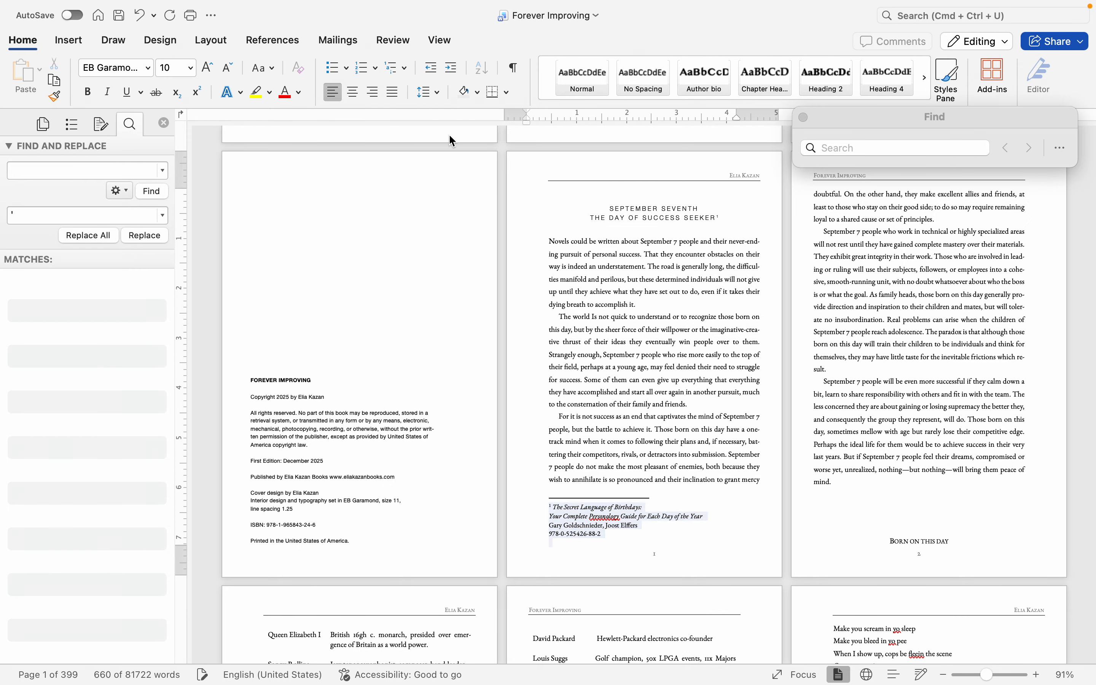
left_click(434, 101)
left_click(453, 262)
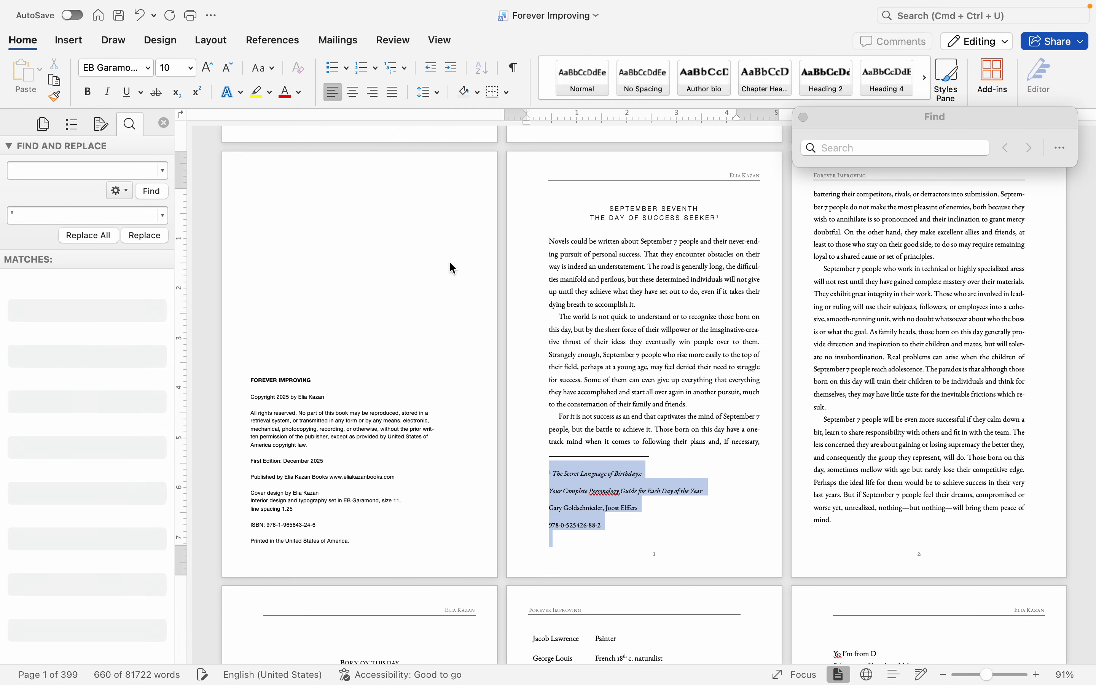
left_click(427, 93)
left_click(443, 247)
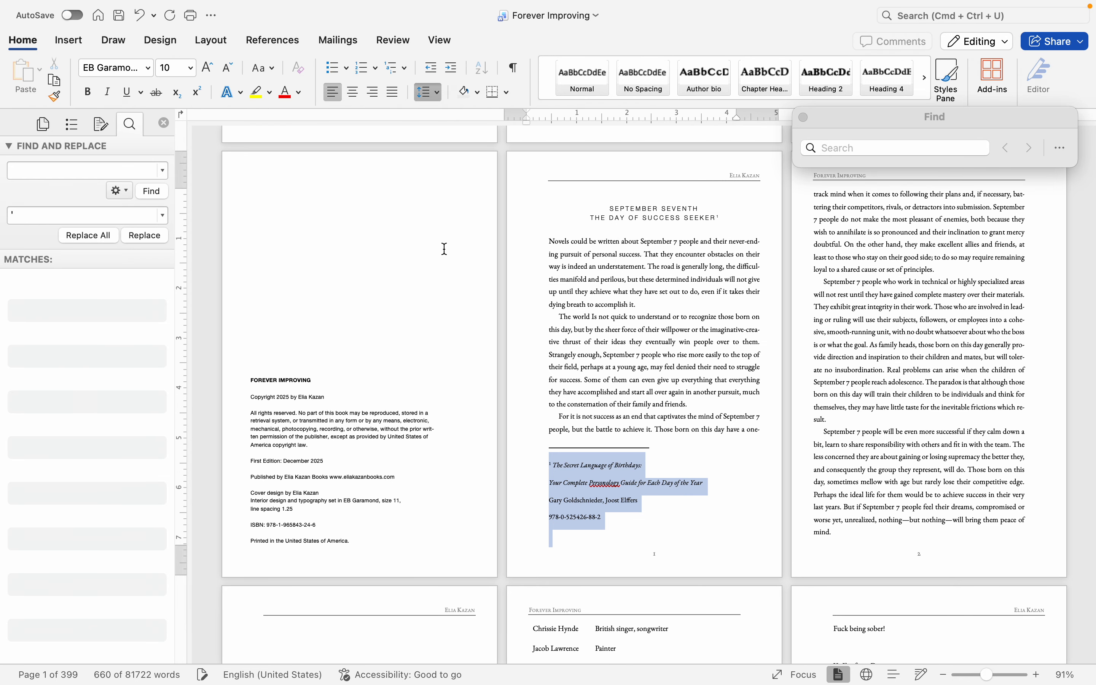
left_click(428, 92)
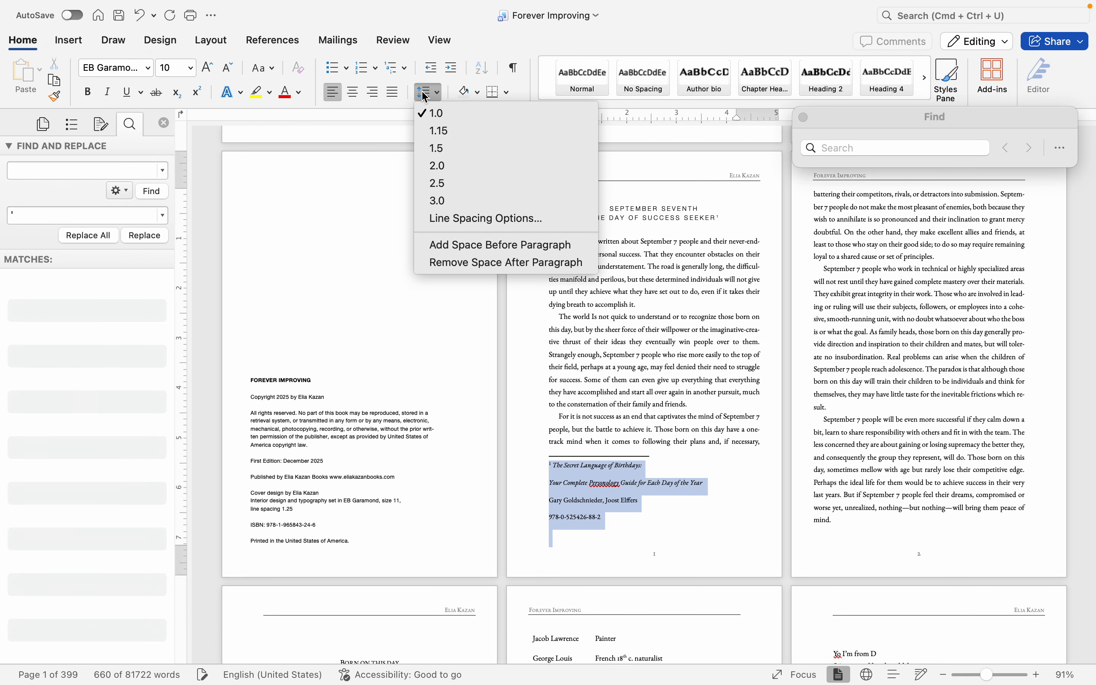
left_click(453, 262)
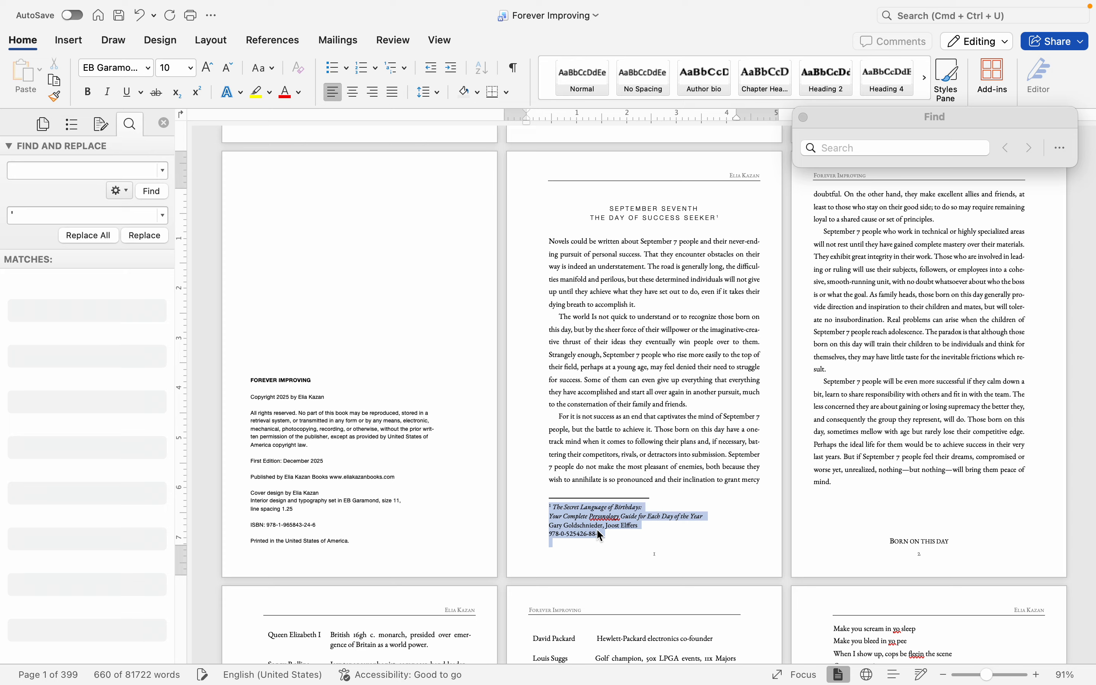
Step: Use advanced Find and Replace to replace all nonbreaking spaces (^s) in the footnotes with regular spaces, extending the search to the rest of the document
key("super+f")
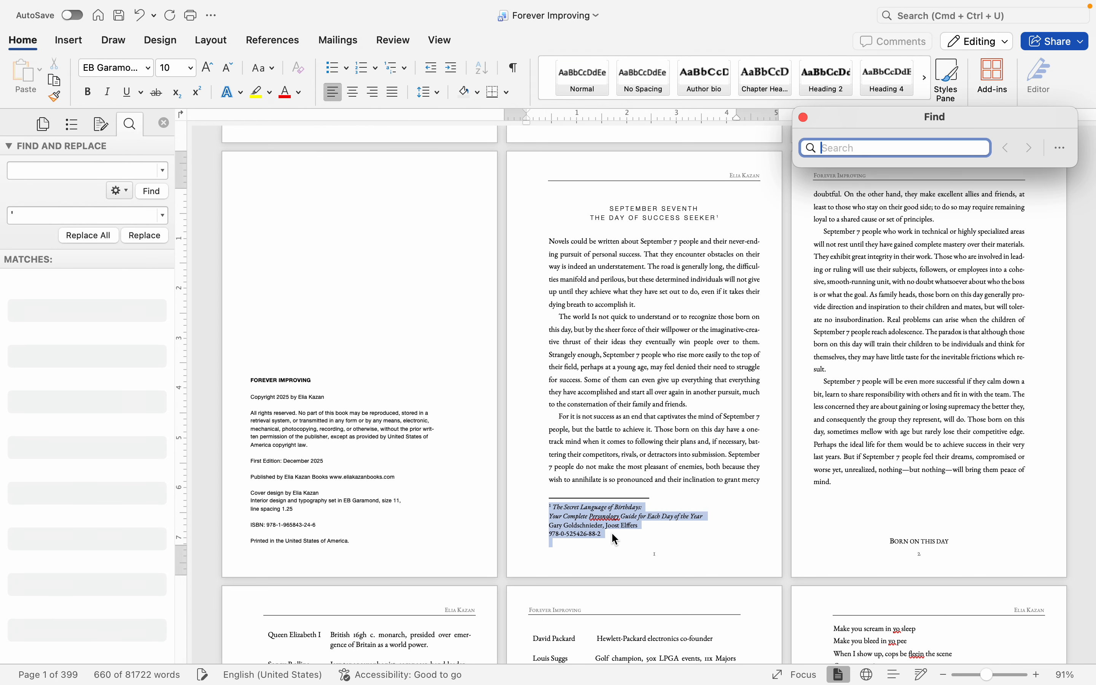
left_click(126, 190)
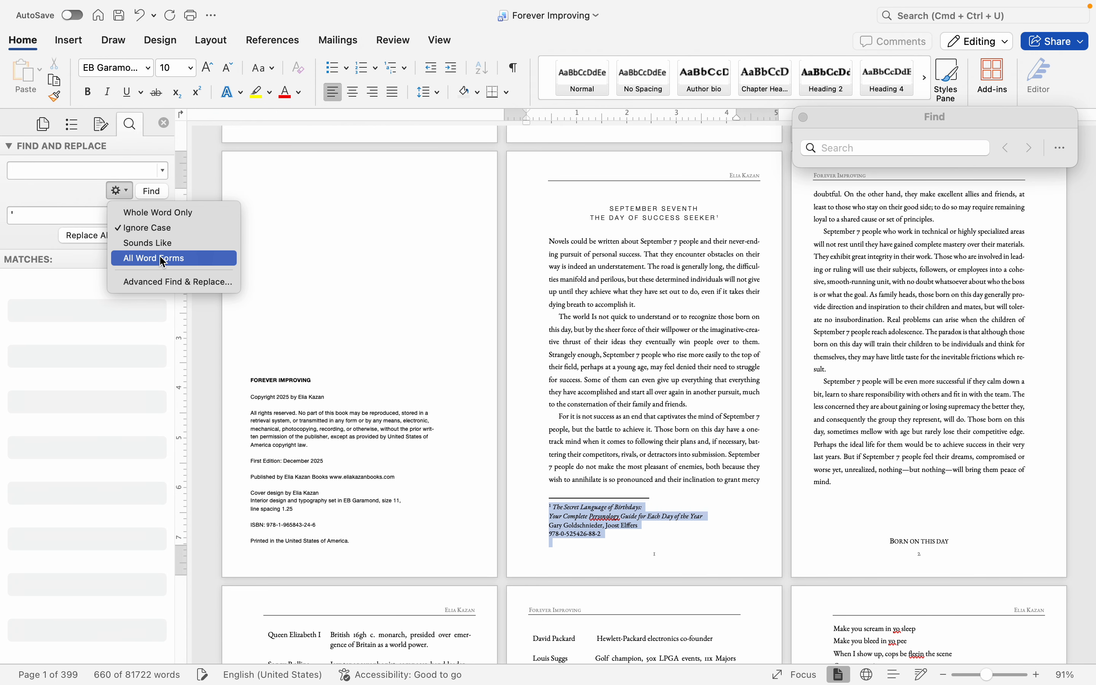
left_click(166, 282)
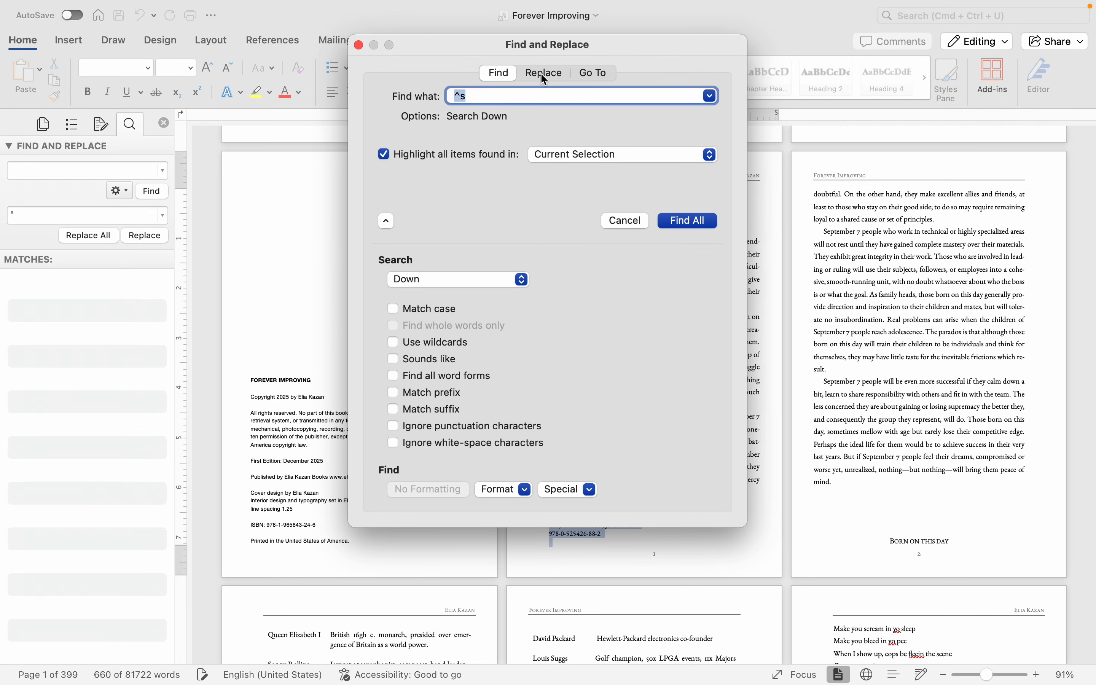
left_click(545, 74)
left_click(566, 492)
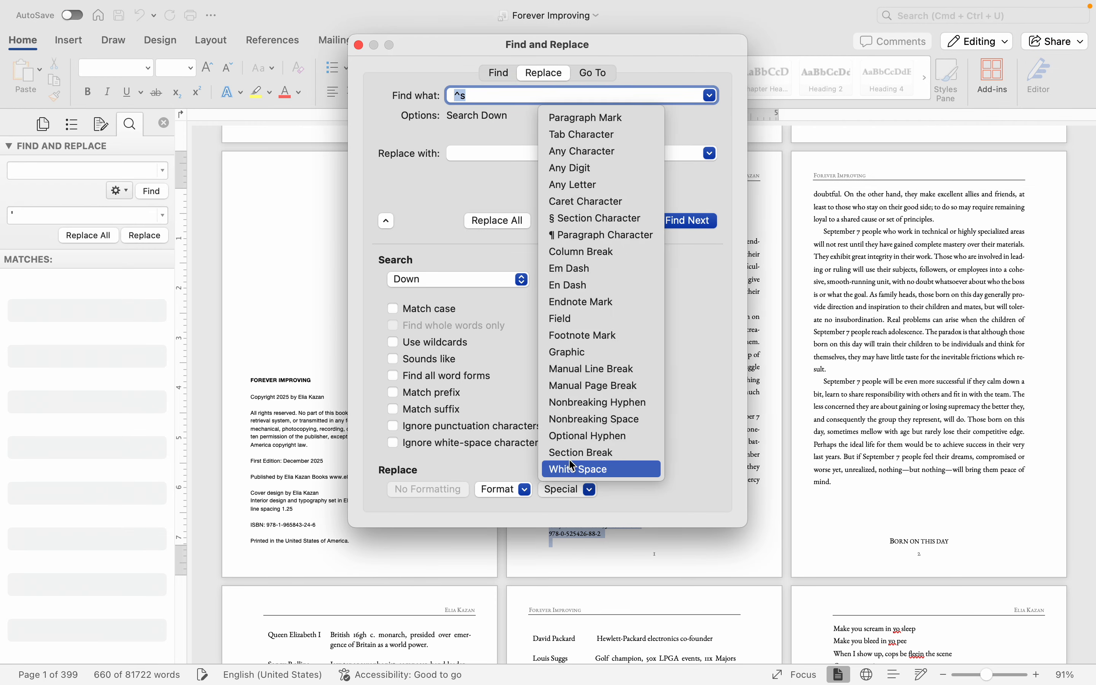
left_click(582, 419)
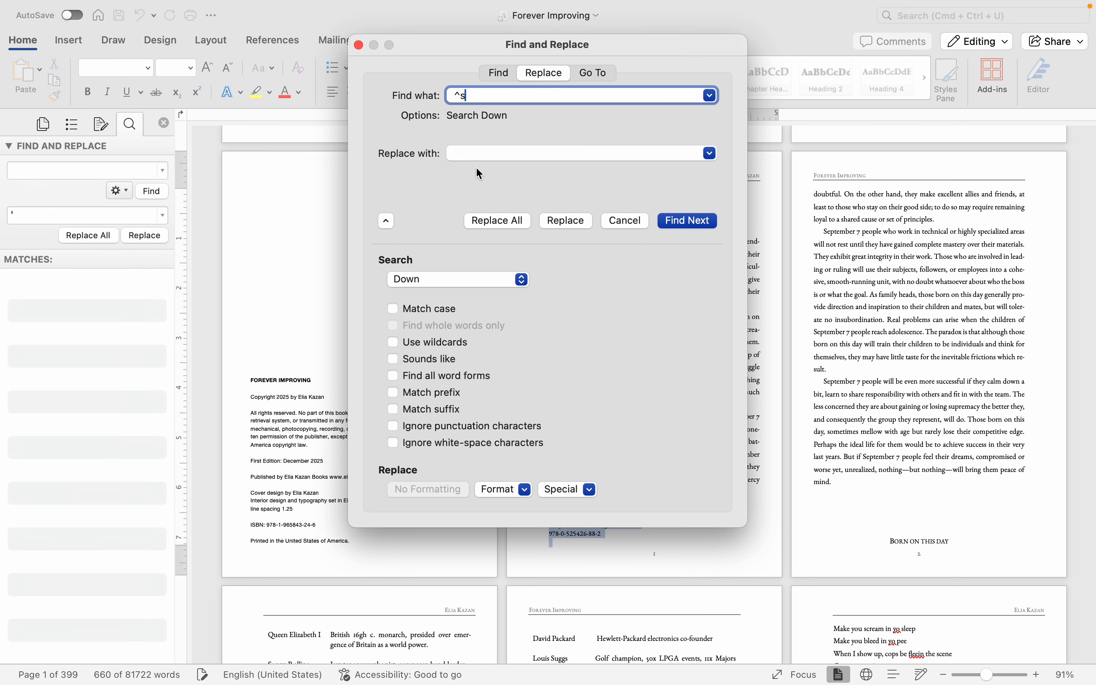
left_click(483, 158)
left_click(505, 220)
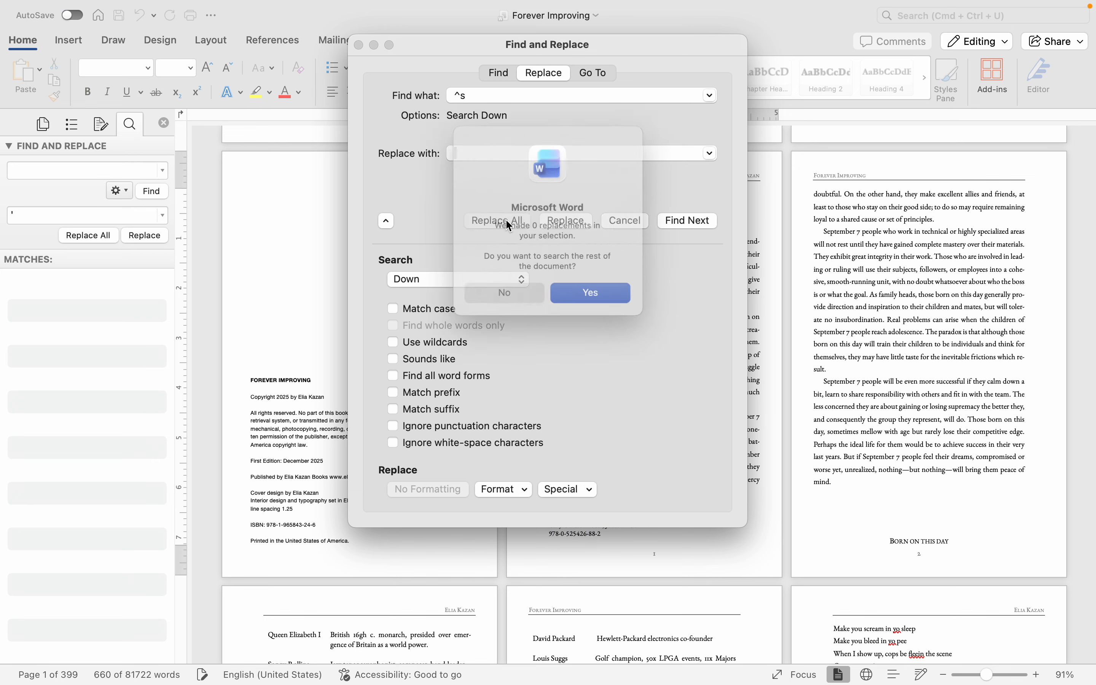
left_click(580, 297)
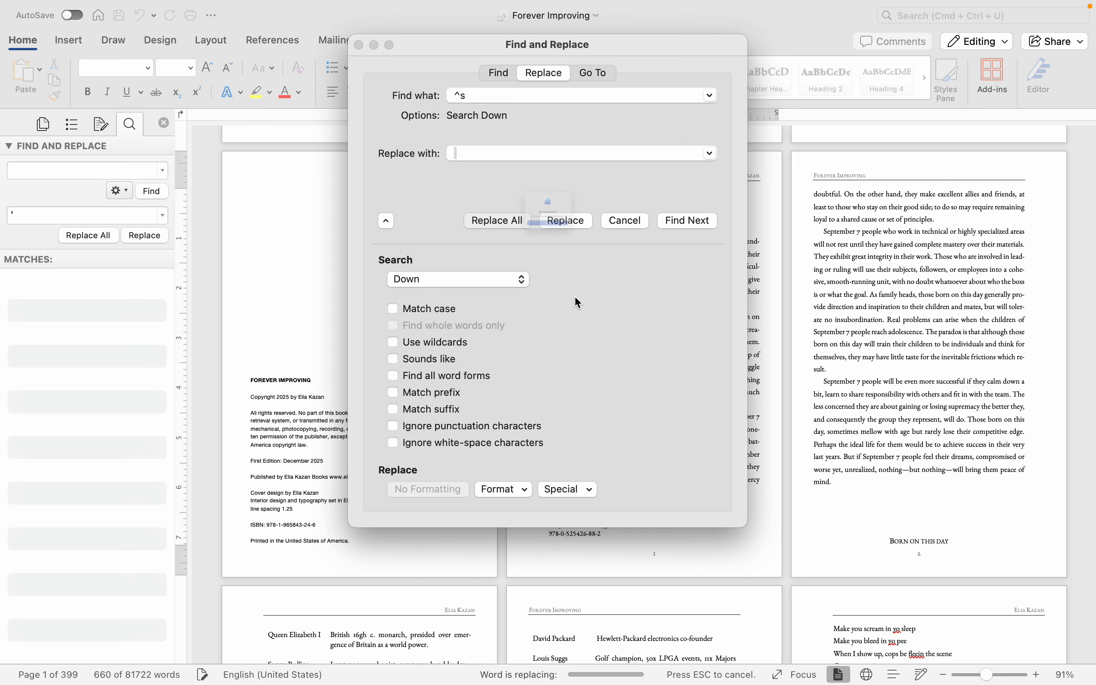
Step: Finish the nonbreaking-space replacement, close Find and Replace, and deselect the footnote text
left_click(553, 265)
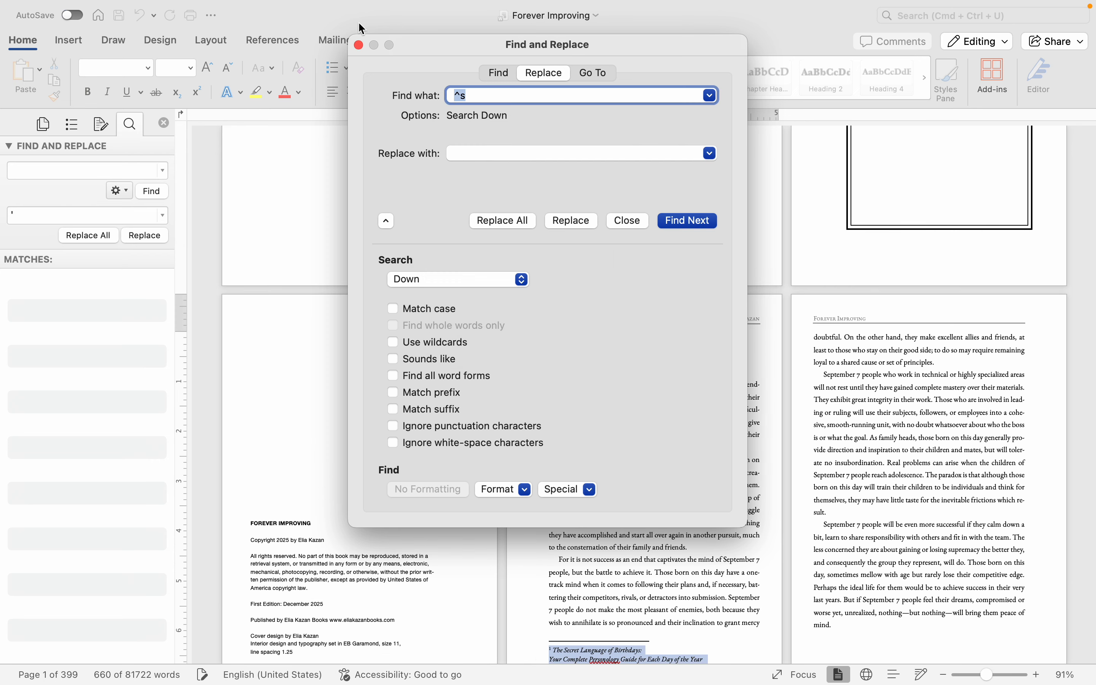
left_click(360, 45)
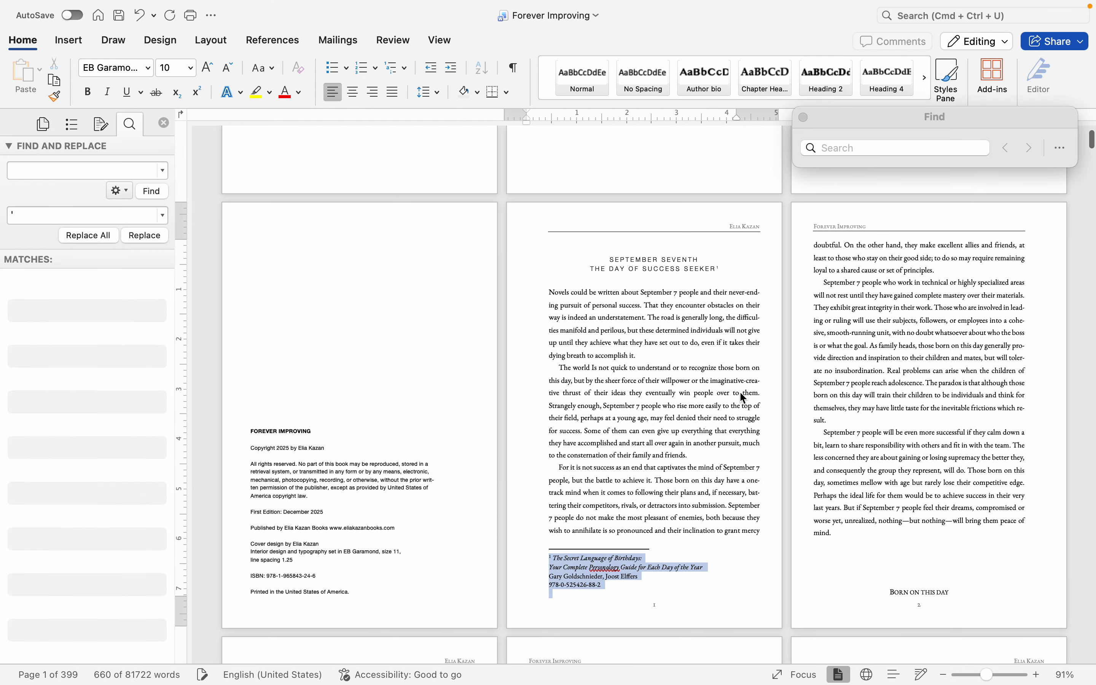
scroll(682, 476, "down", 2)
left_click(621, 528)
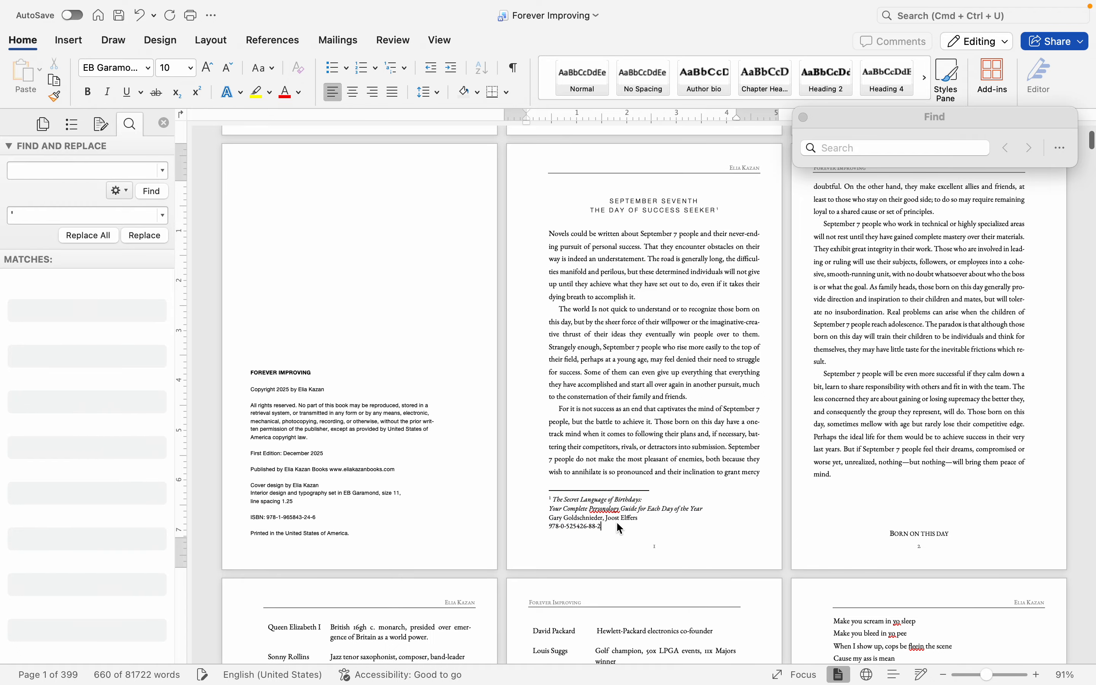
Step: Join the footnote's two title lines into "The Secret Language of Birthdays: Your Complete Personology Guide for Each Day of the Year", with one space after the colon
left_click(549, 509)
key("BackSpace")
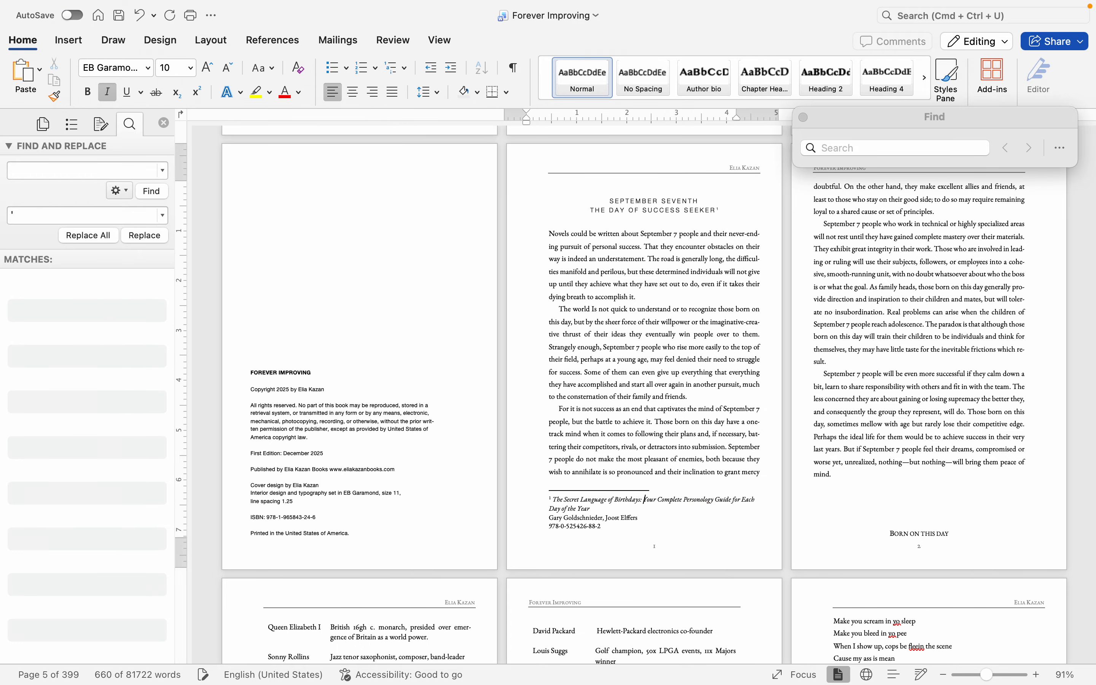
scroll(536, 559, "up", 5)
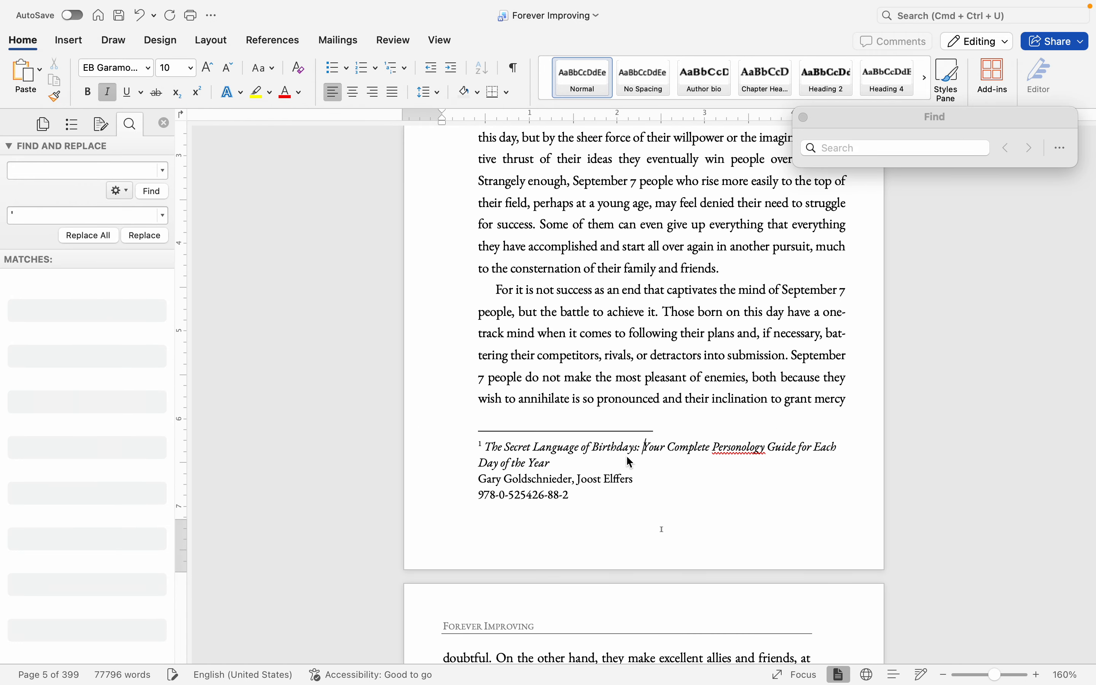
key("BackSpace")
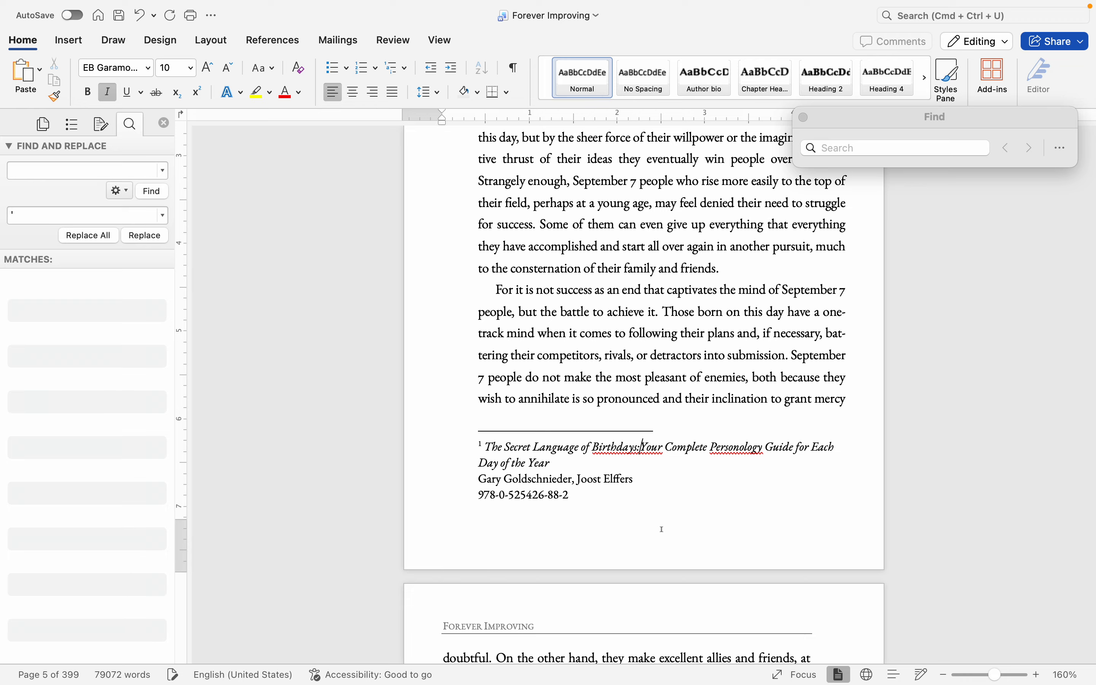
key("BackSpace")
type(":")
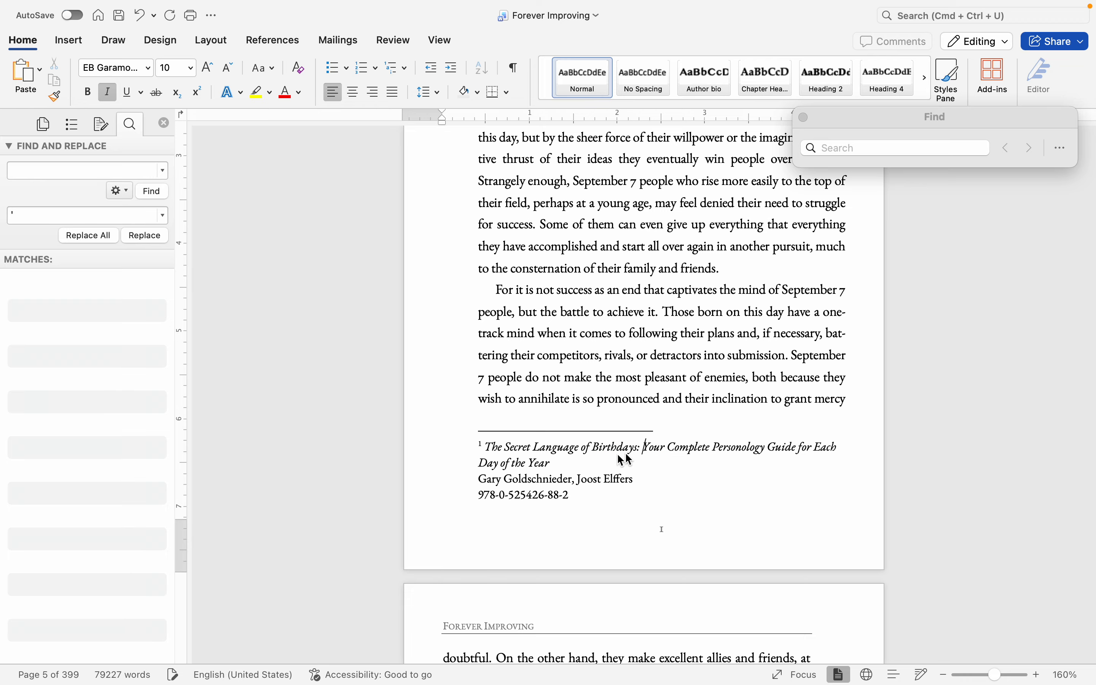
Step: Run the footnote's author line and book number line on after the title, adding a period after the title and after the authors
left_click(478, 480)
key("BackSpace")
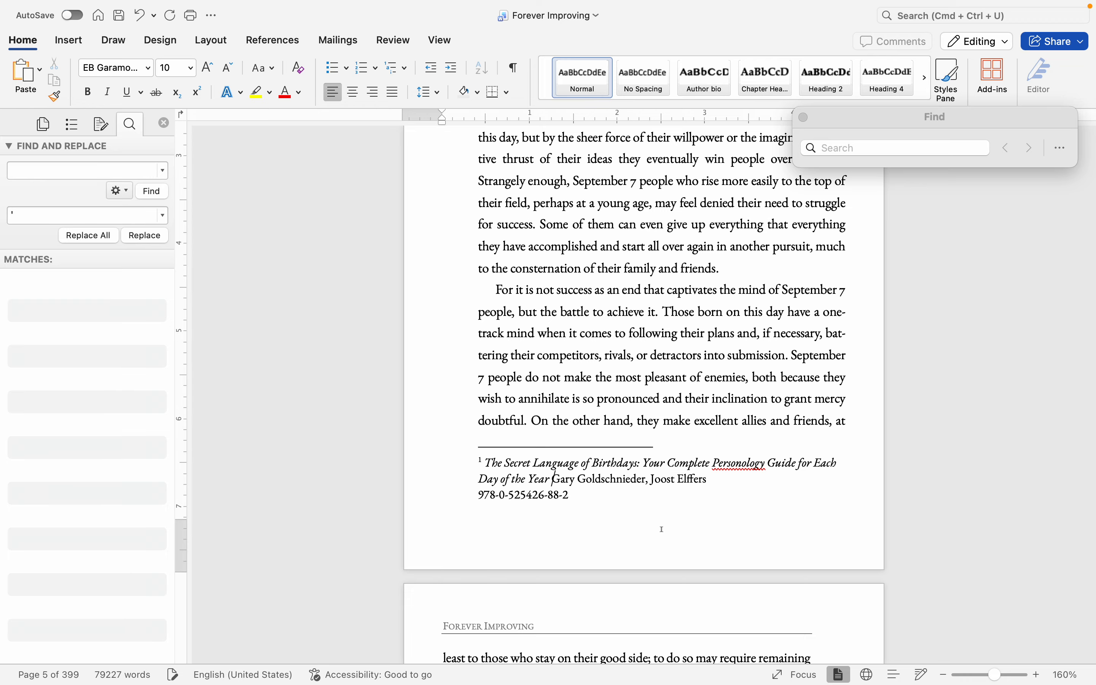
type(".")
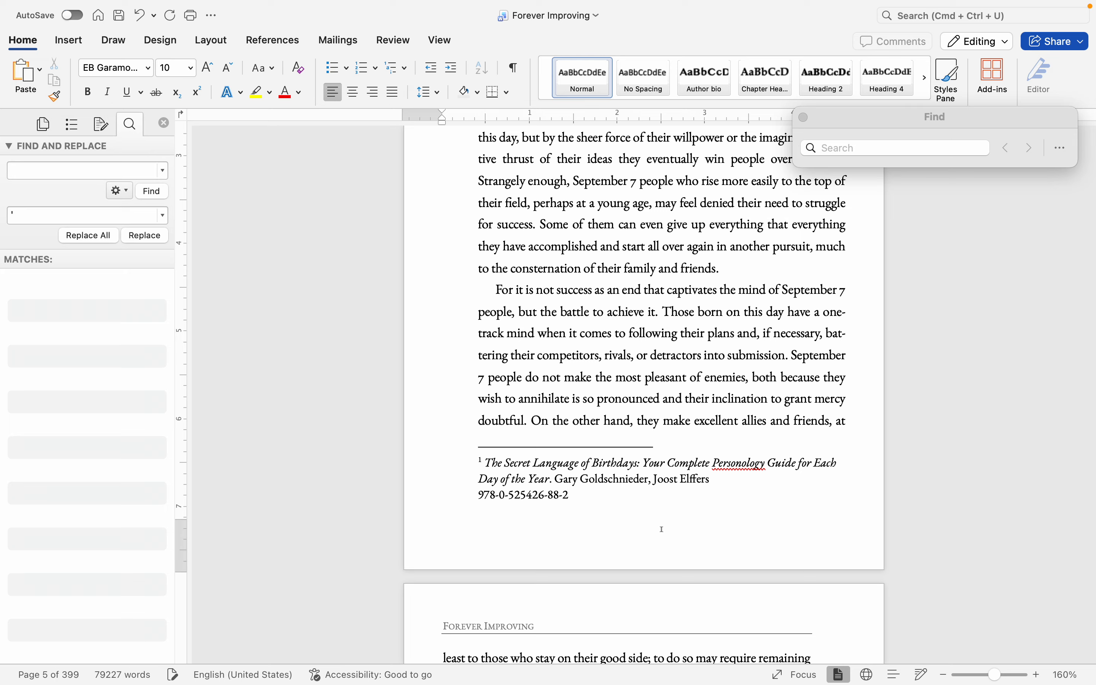
left_click(480, 495)
key("BackSpace")
type(".")
Step: Insert "ISBN" before the book number in the footnote and remove the italics from that word
key("super+i")
type("I")
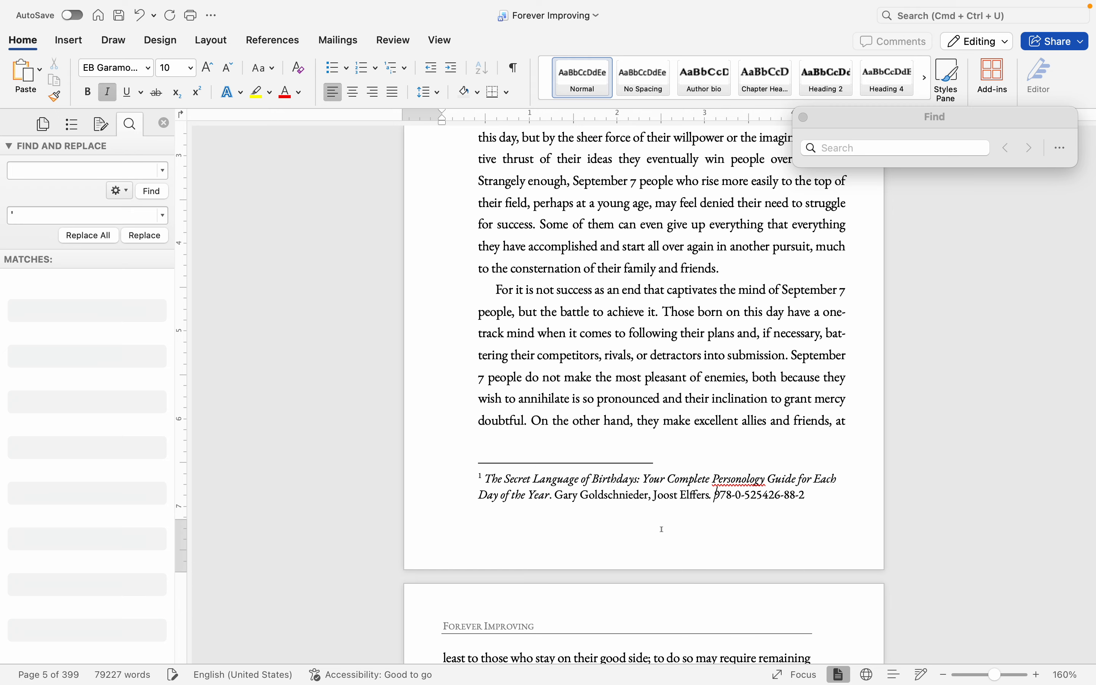
type("SBZ")
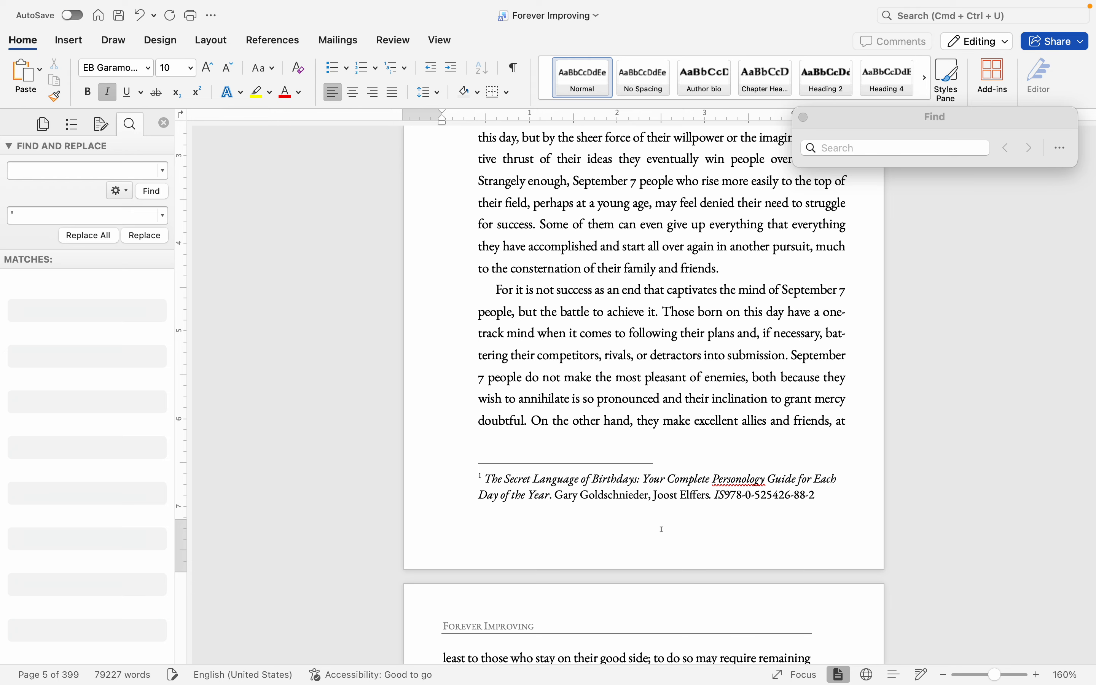
key("BackSpace")
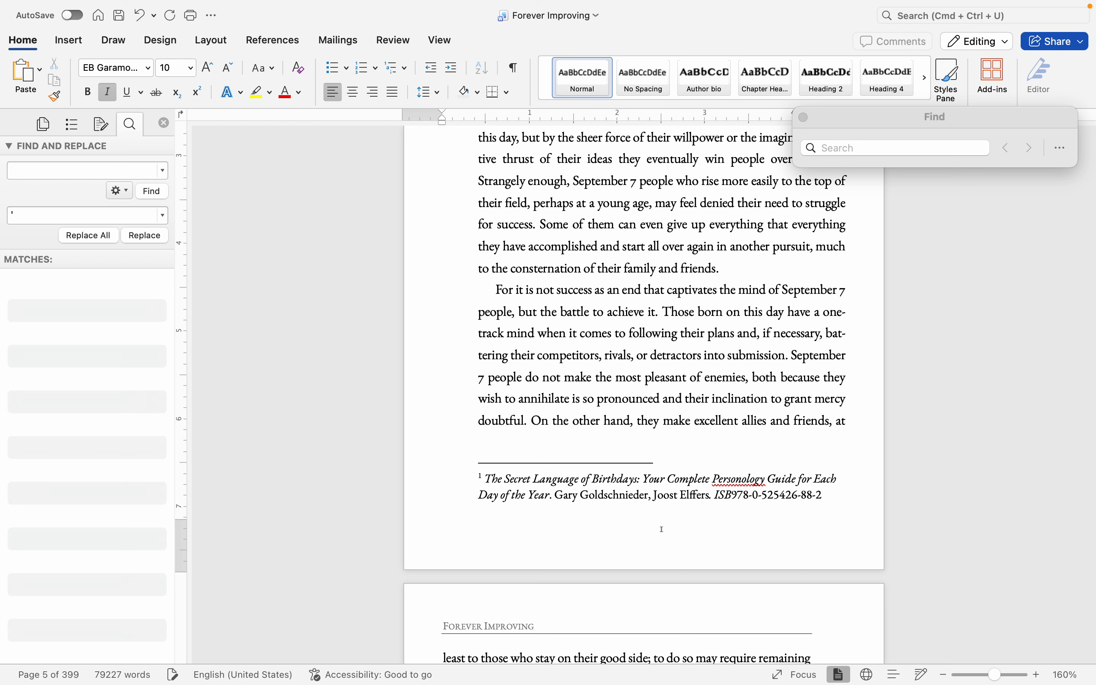
type("N")
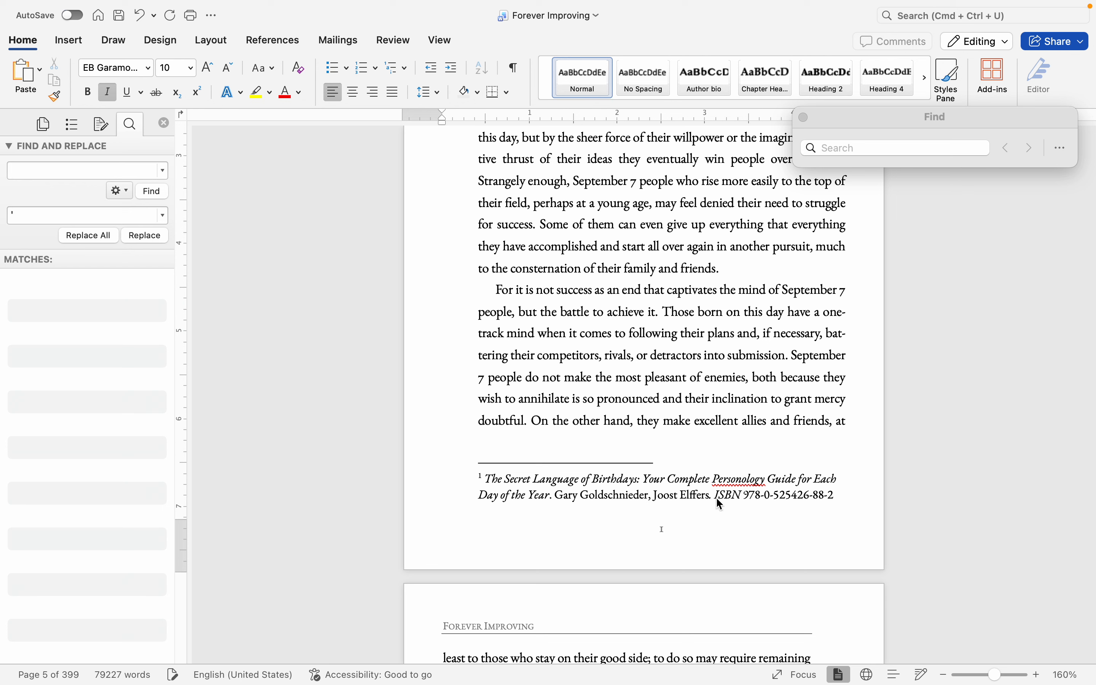
left_click_drag(715, 496, 741, 496)
left_click(108, 92)
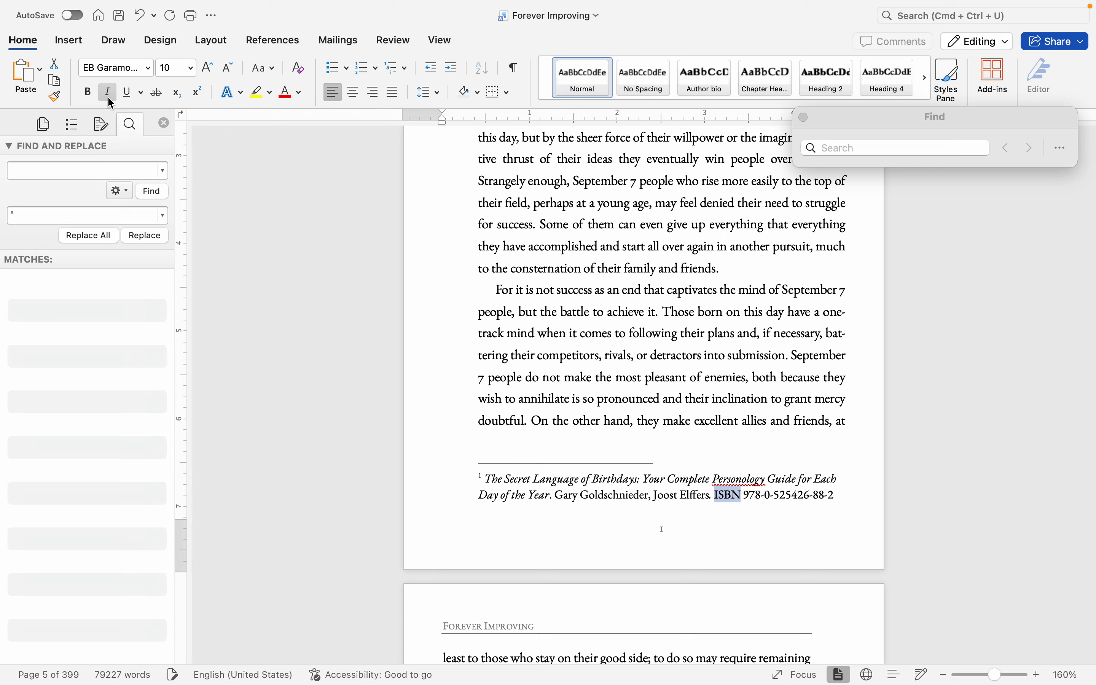
left_click(701, 440)
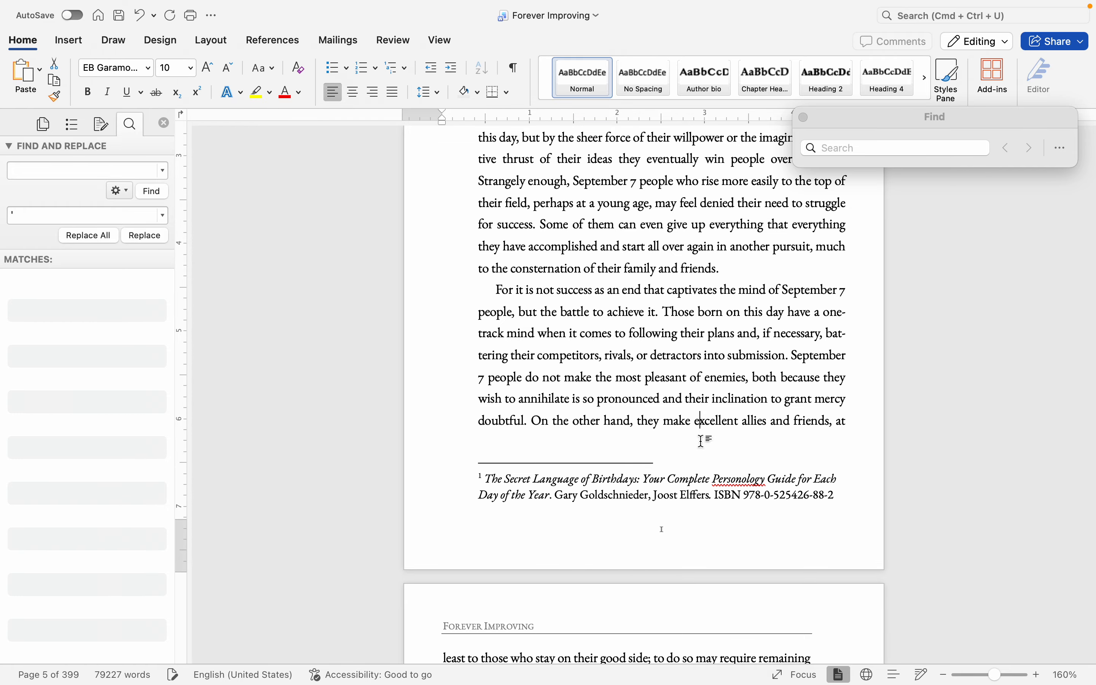
Step: Review the pages following the footnote, examining the hyphenated line breaks such as "re-sult" and the layout of the body text
scroll(701, 441, "up", 2)
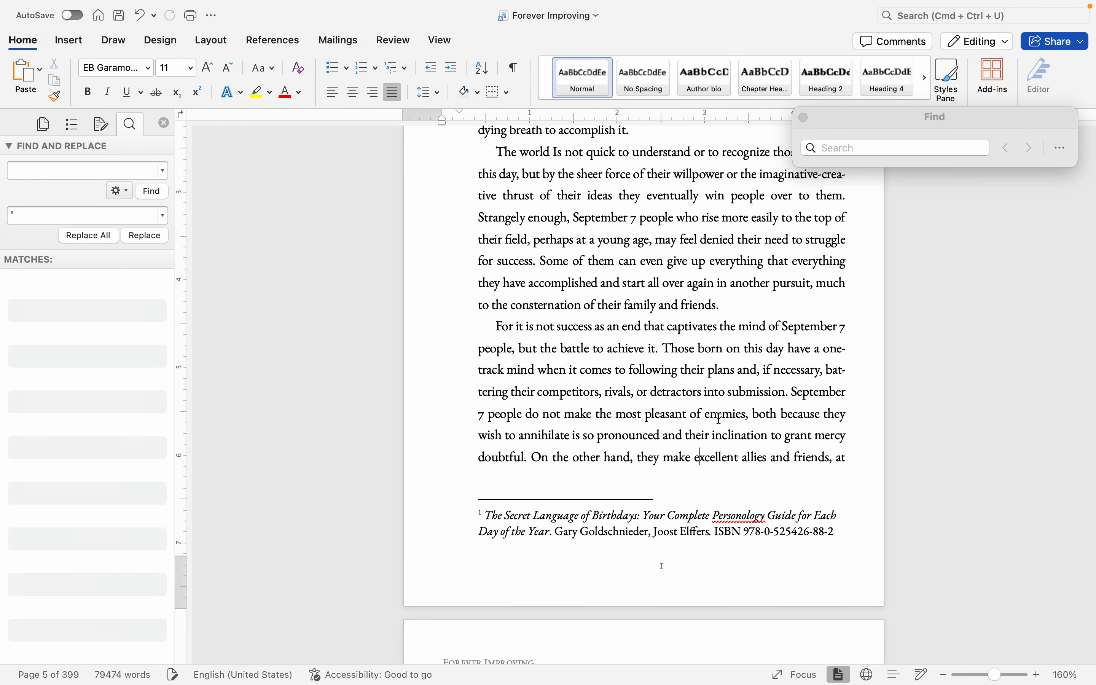
scroll(720, 418, "down", 5)
scroll(719, 419, "down", 9)
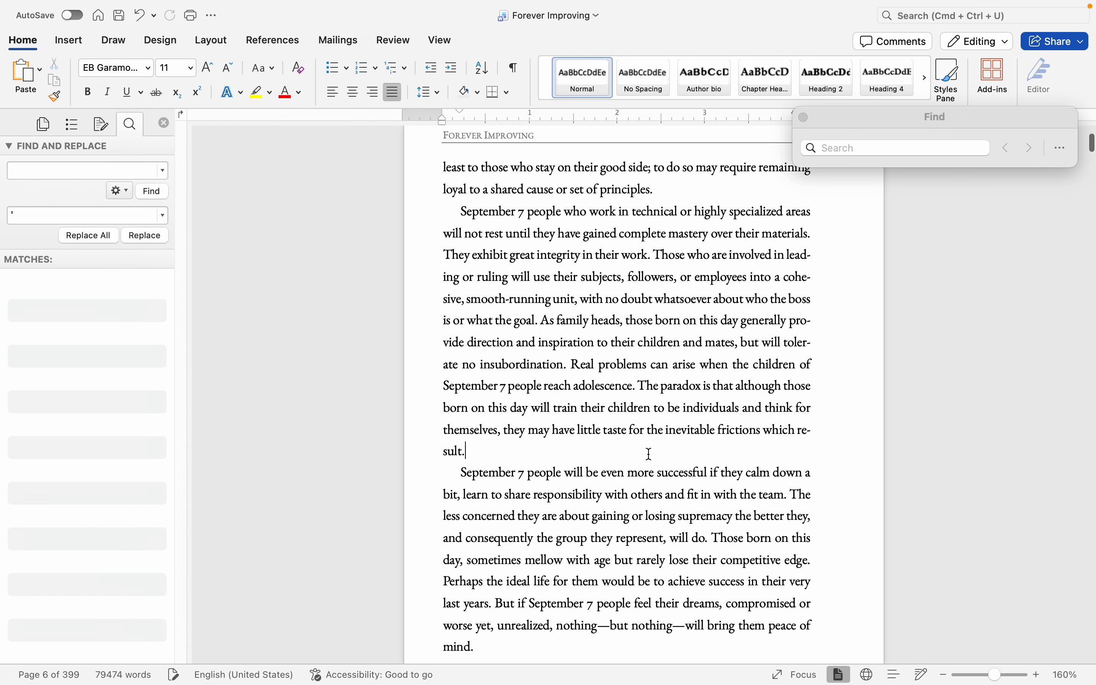
left_click(691, 455)
scroll(691, 455, "down", 1)
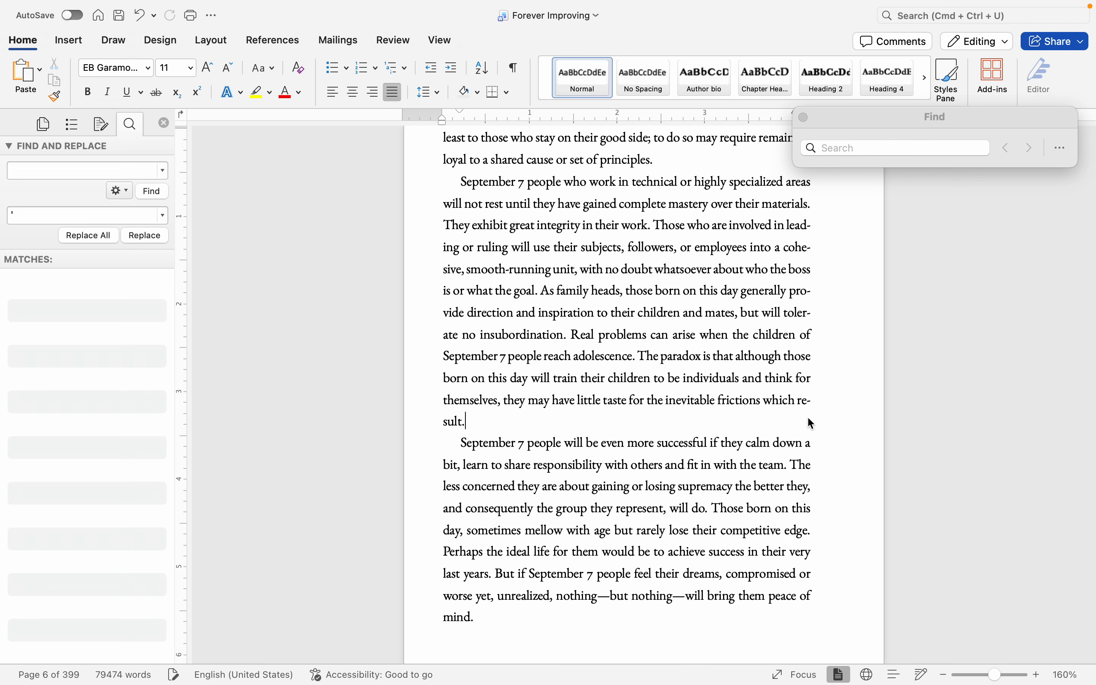
left_click_drag(806, 401, 812, 401)
left_click(485, 428)
left_click(750, 418)
scroll(779, 421, "up", 1)
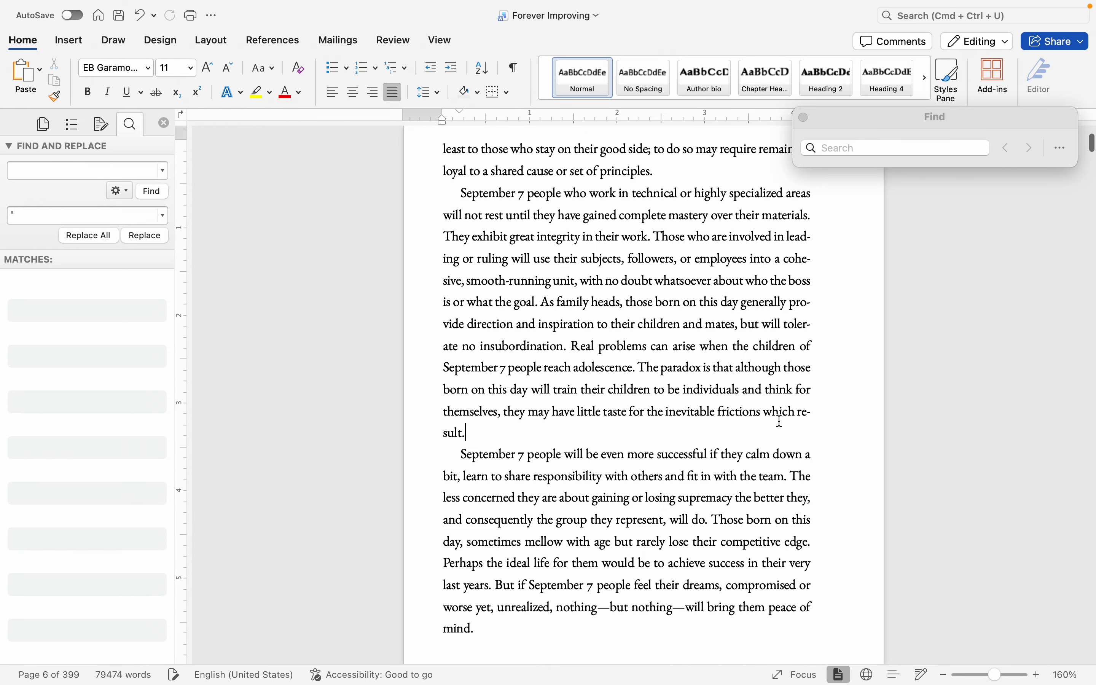
scroll(779, 421, "up", 2)
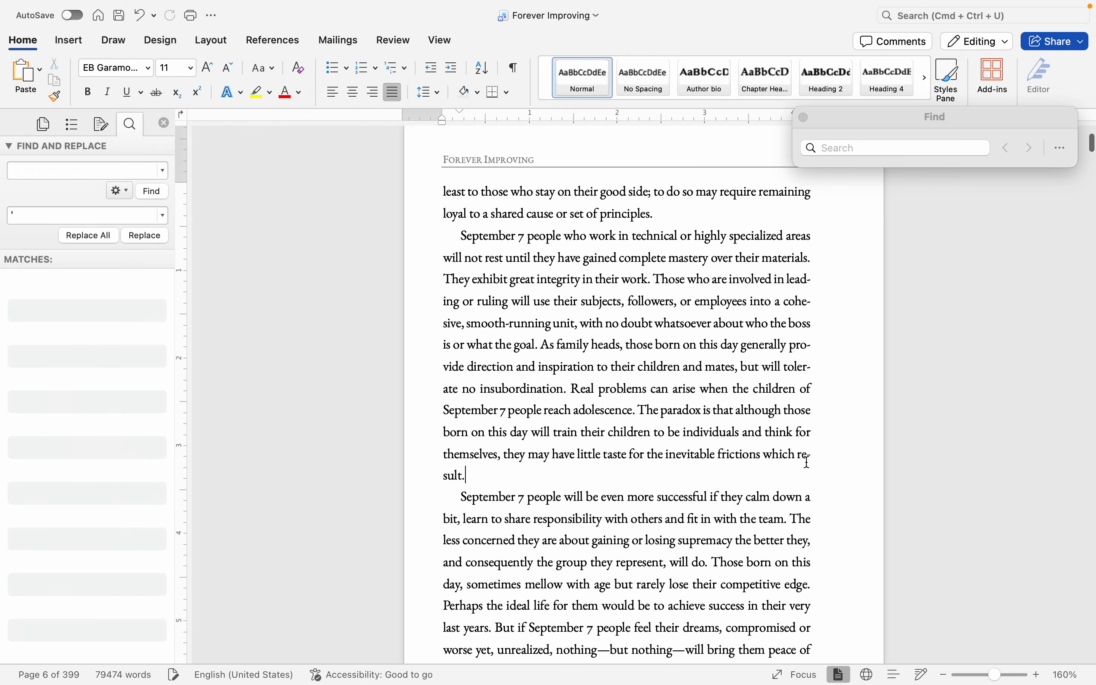
scroll(846, 442, "down", 15)
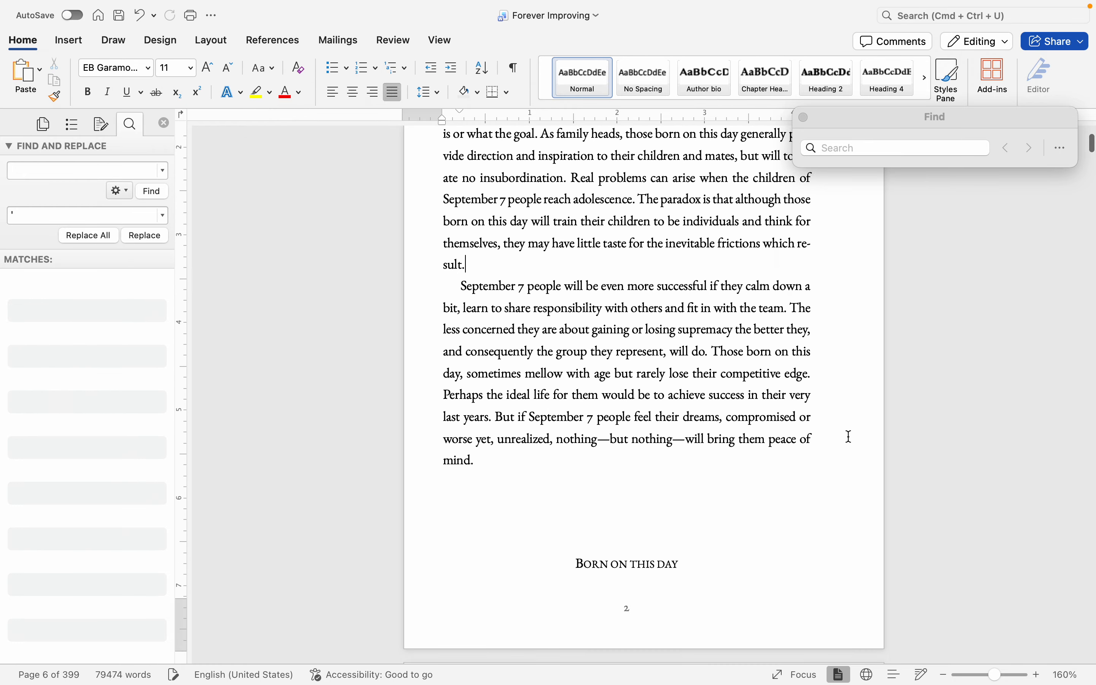
scroll(849, 438, "down", 15)
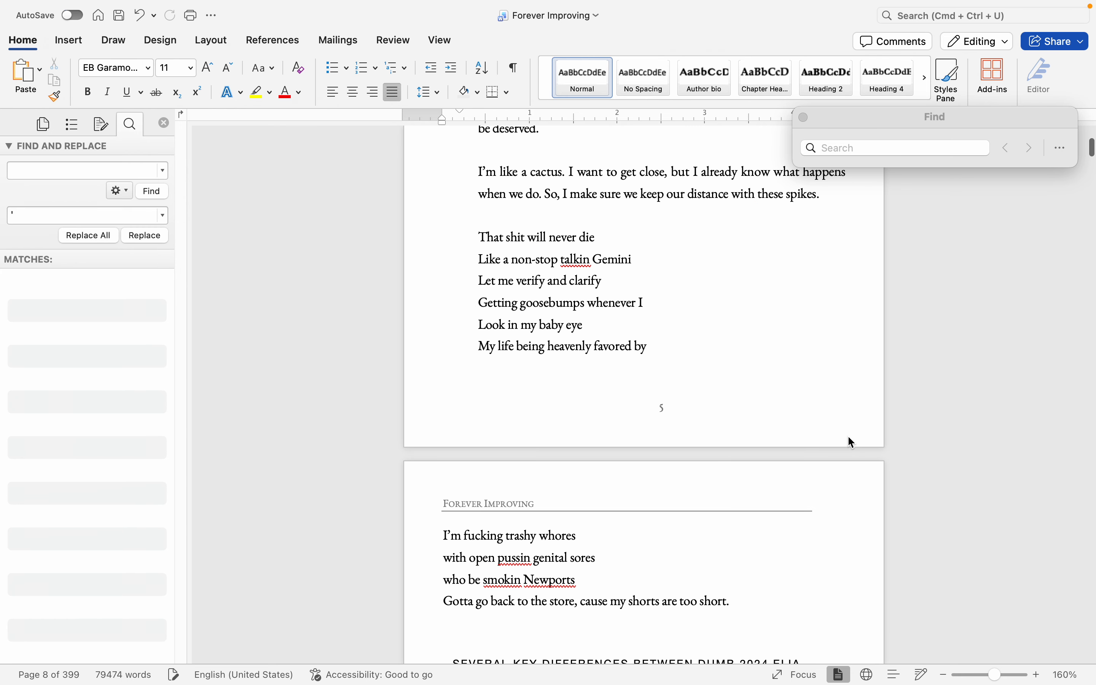
scroll(848, 437, "up", 3)
scroll(849, 437, "up", 3)
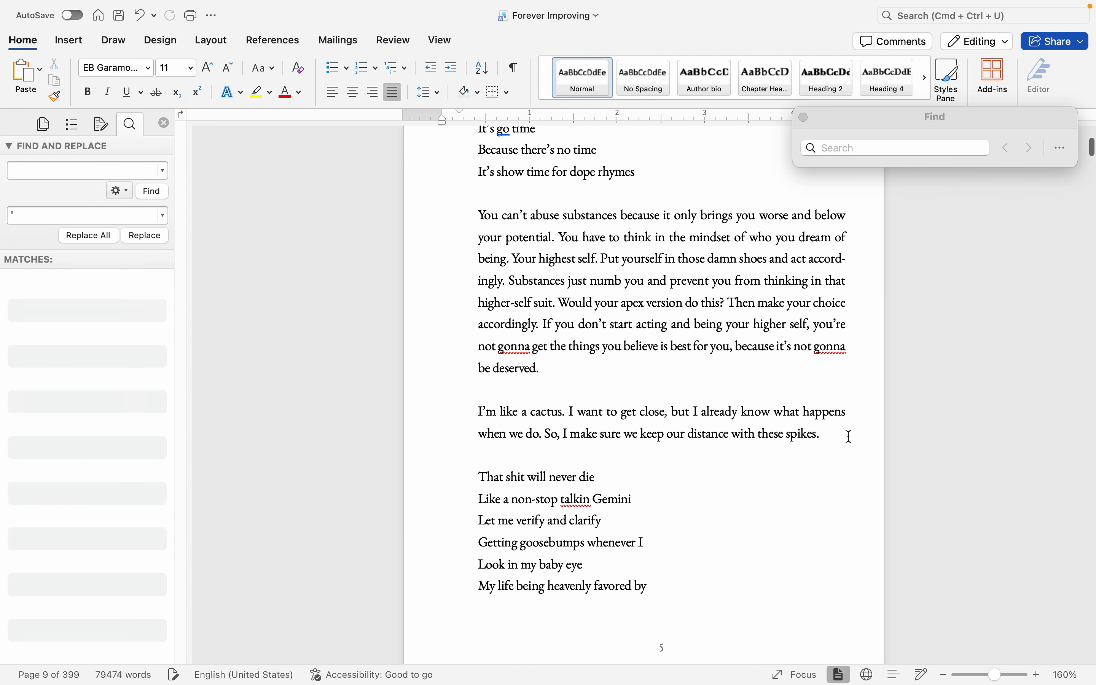
scroll(848, 437, "down", 10)
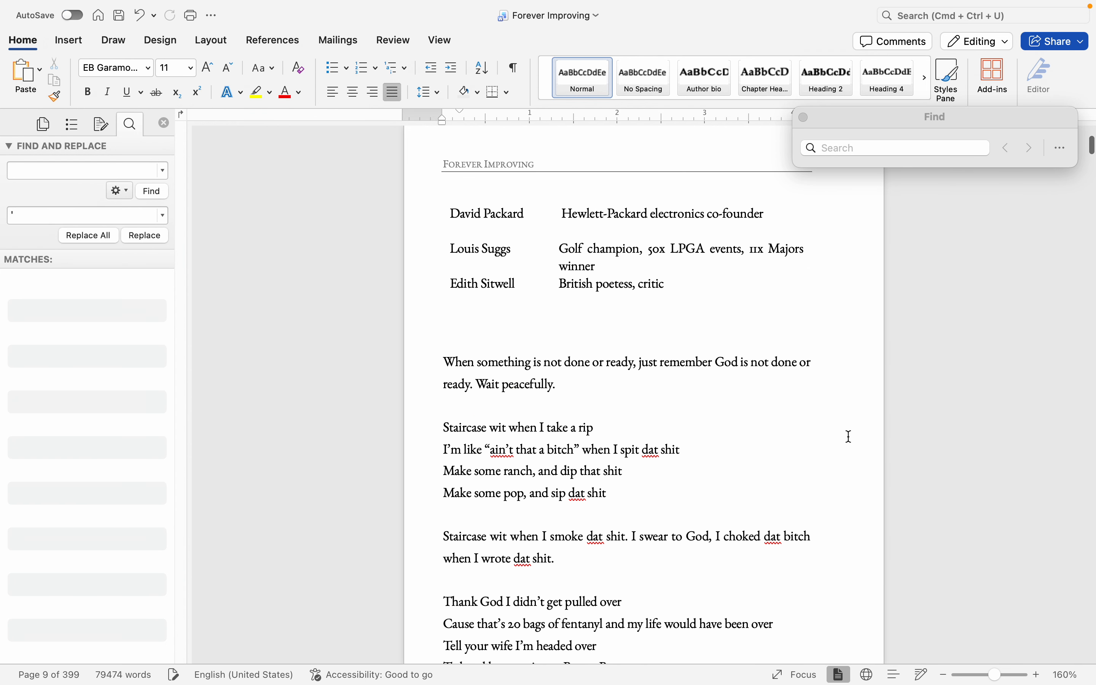